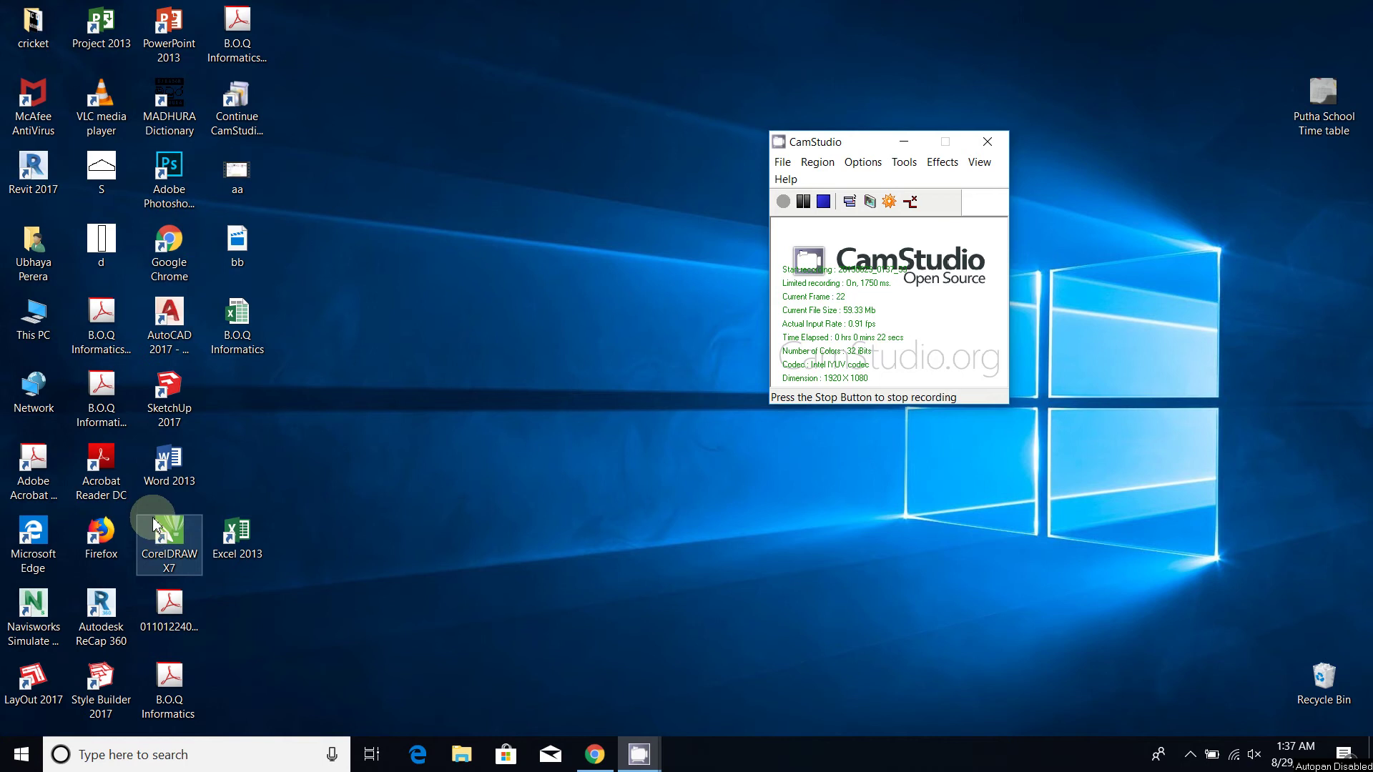
- Switch to Revit 2017 and open the program's Options dialog
left_click(20, 757)
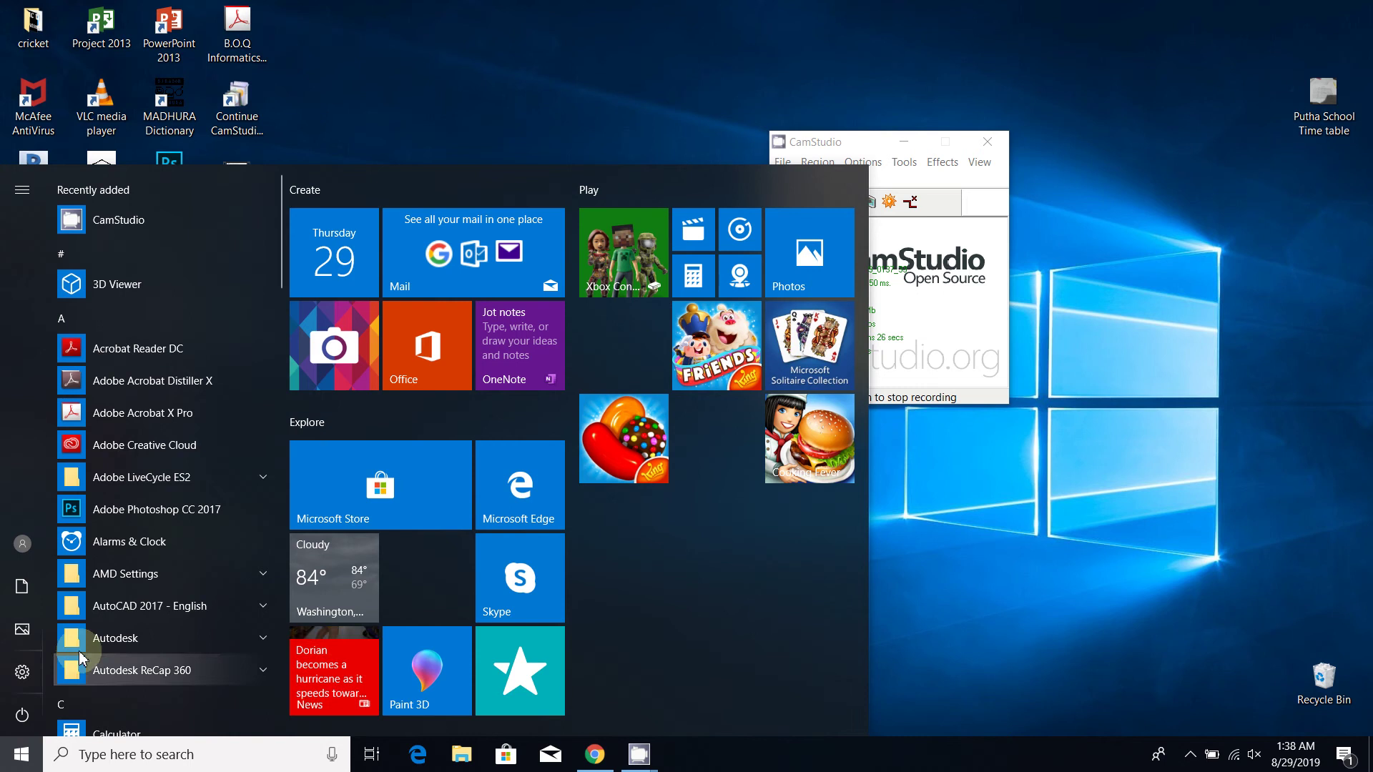
left_click(422, 110)
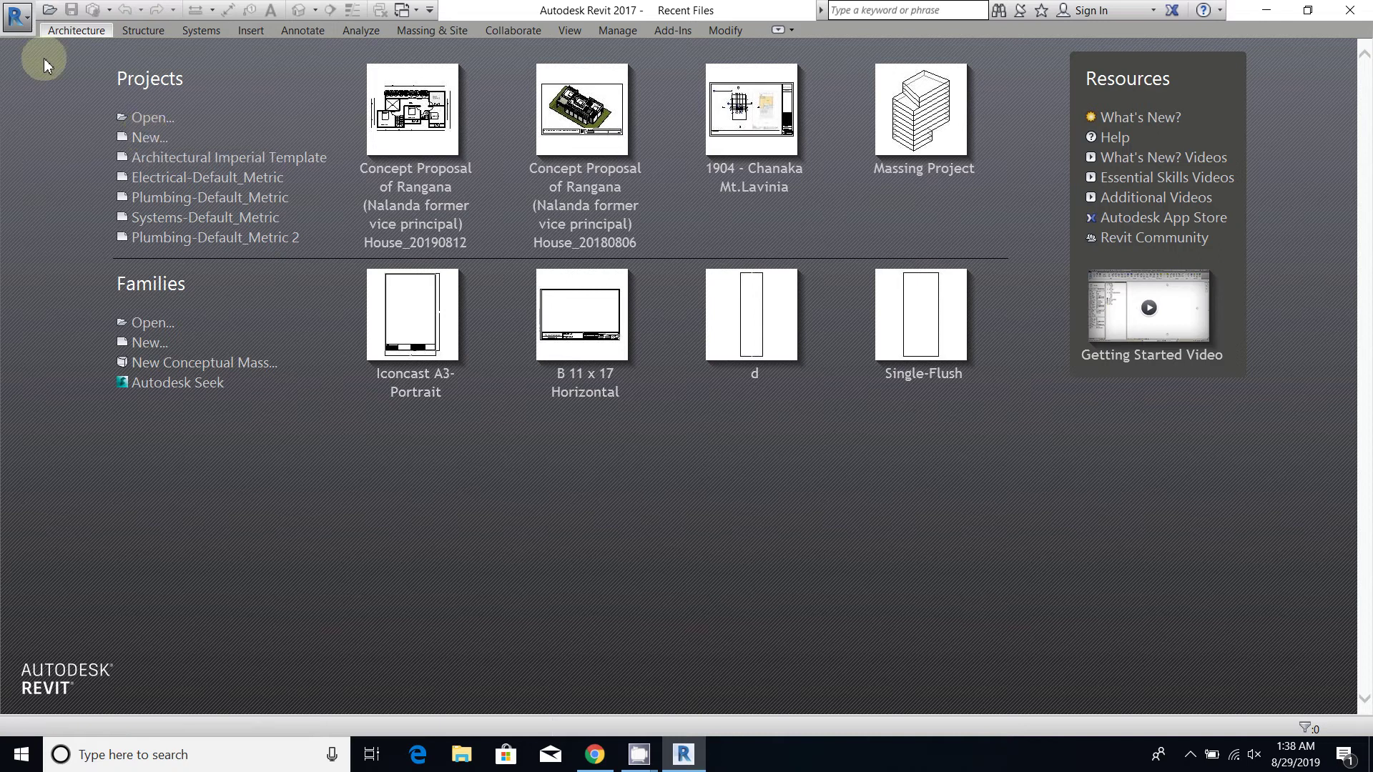
left_click(17, 21)
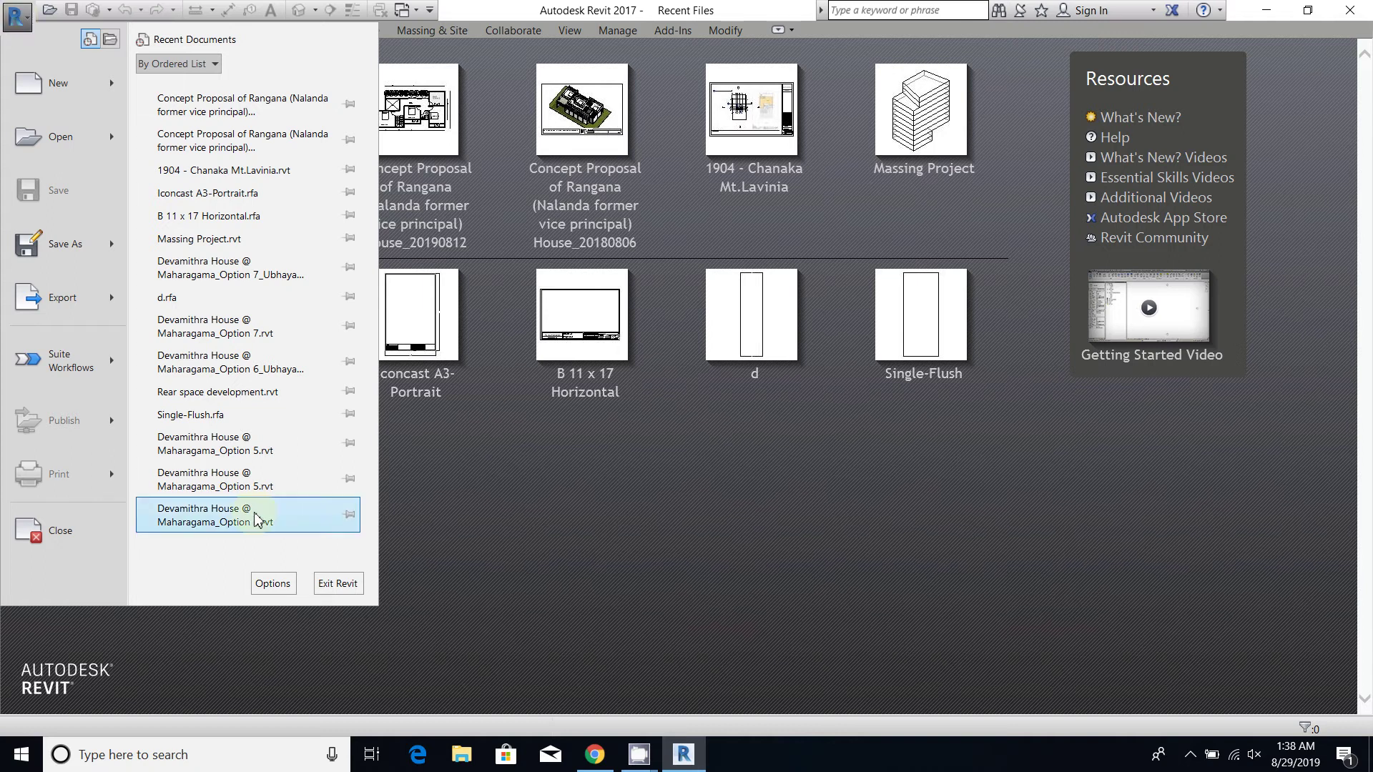
left_click(269, 581)
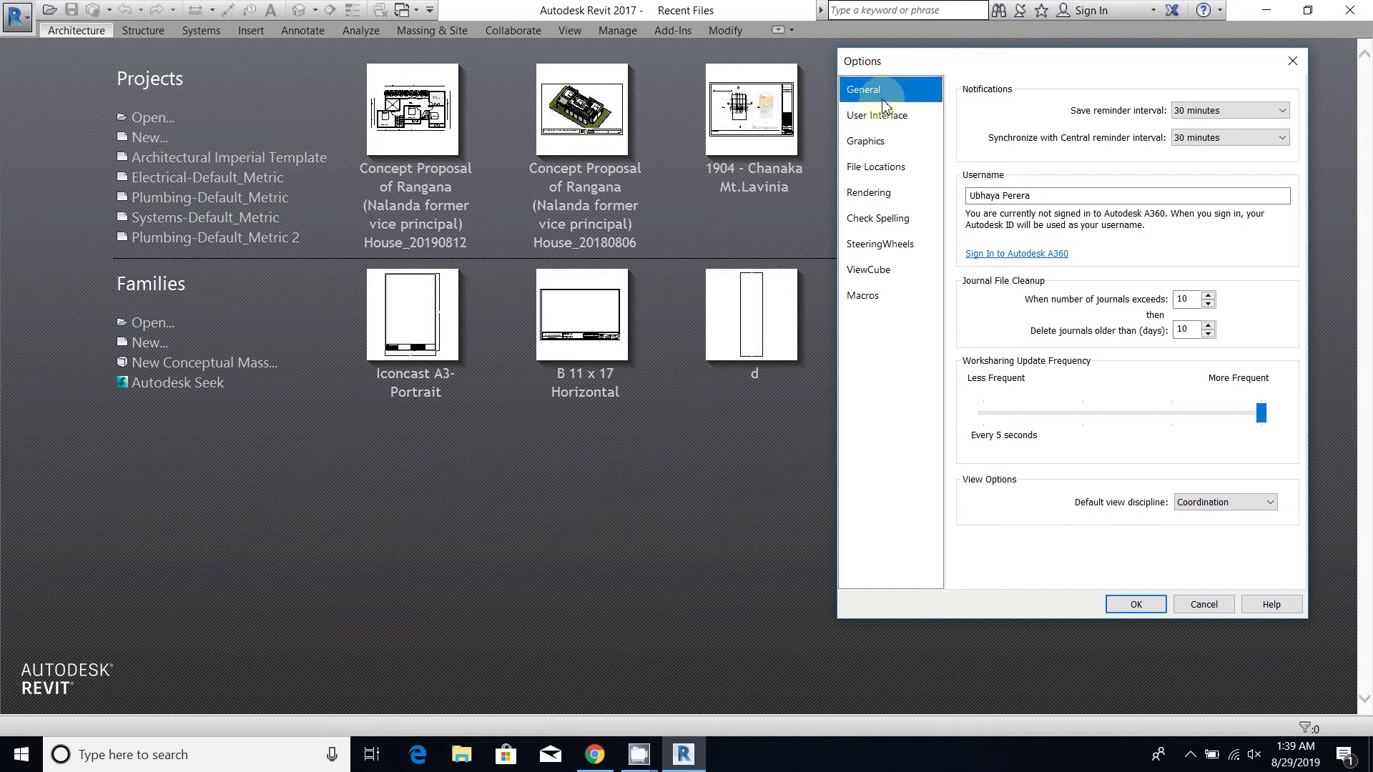
- Set both the save reminder interval and the Synchronize with Central reminder interval to 15 minutes
left_click(1229, 114)
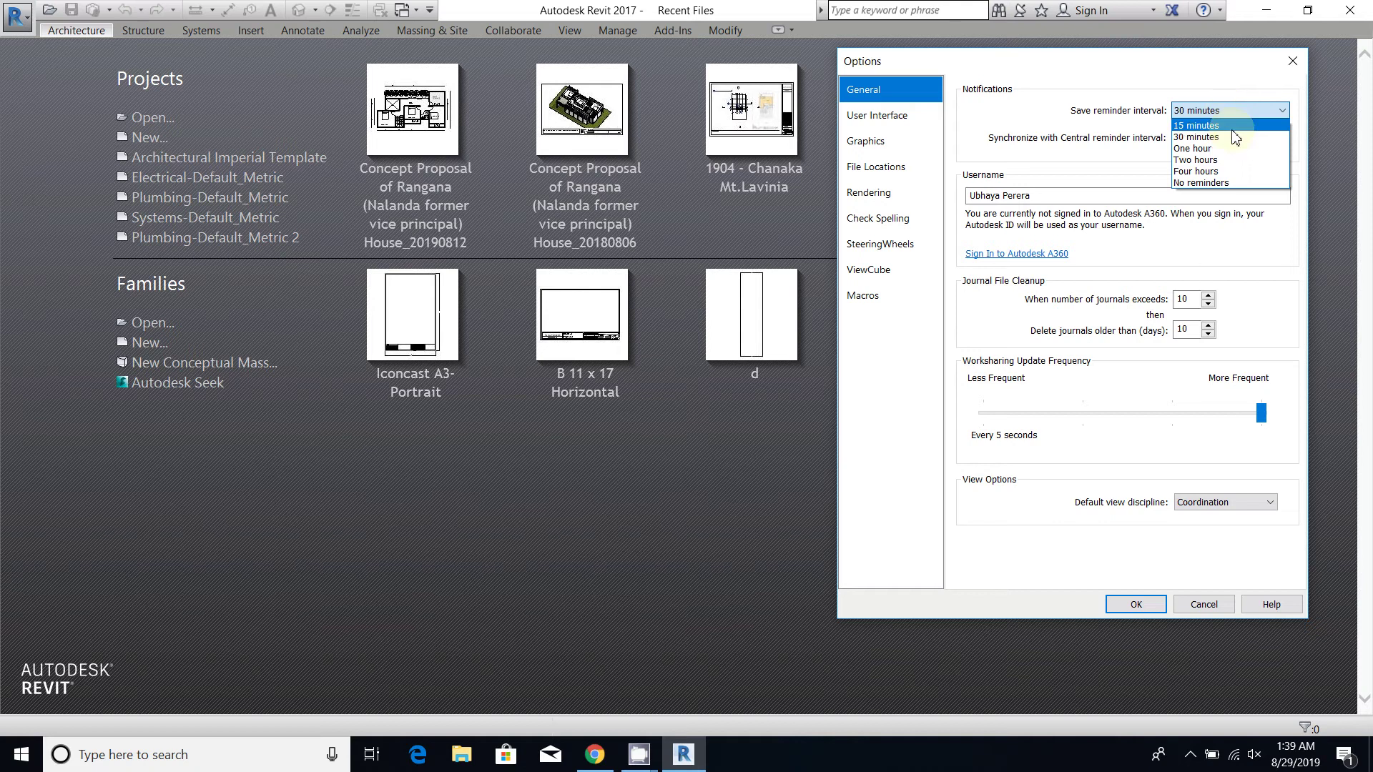
key("Return")
key("Tab")
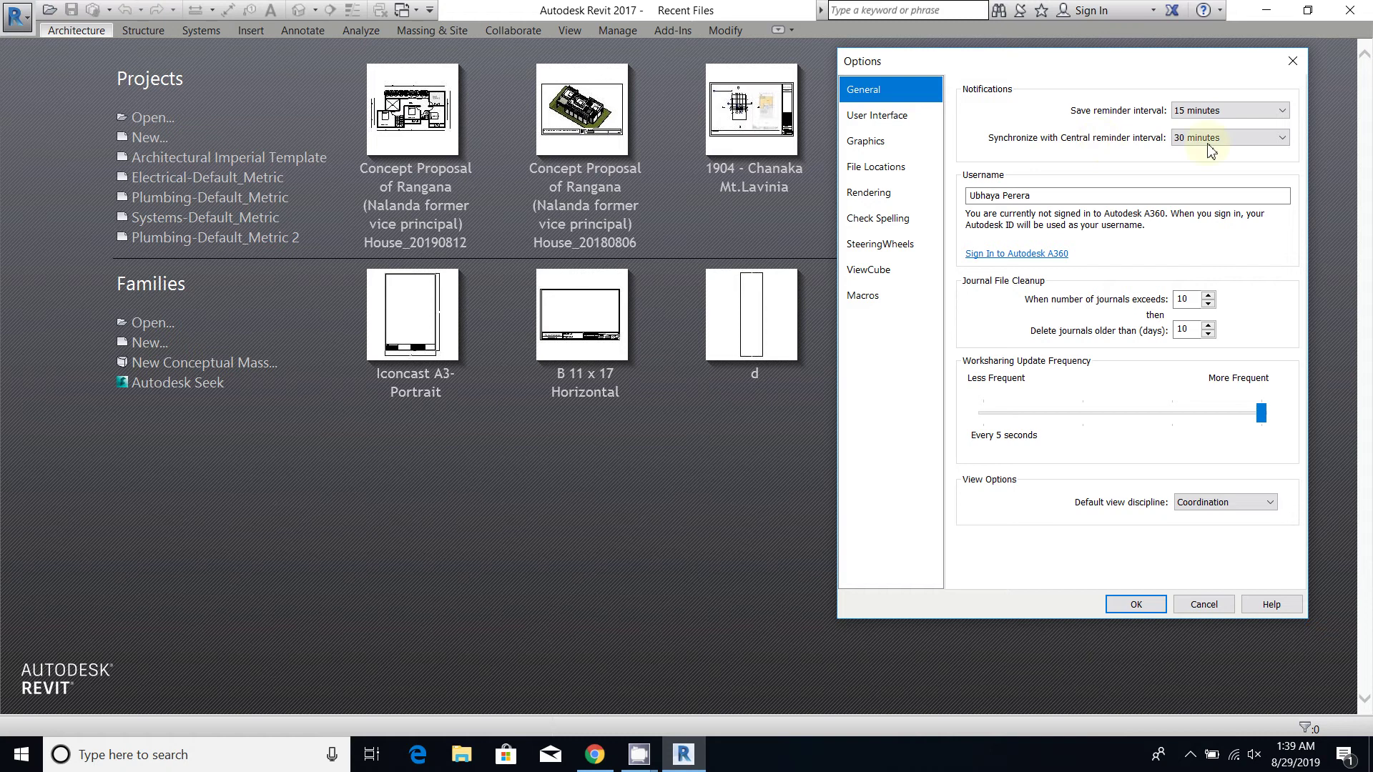
left_click(1251, 139)
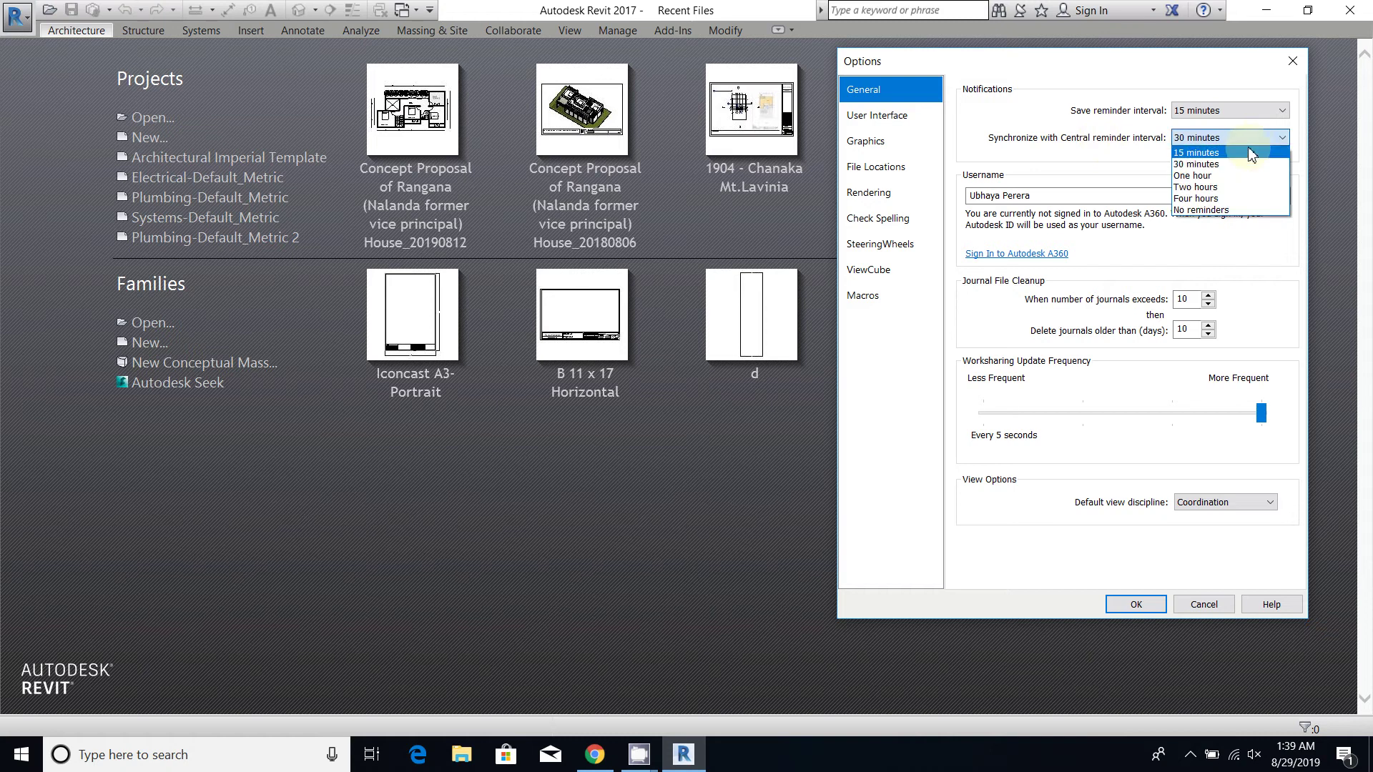
left_click(1252, 153)
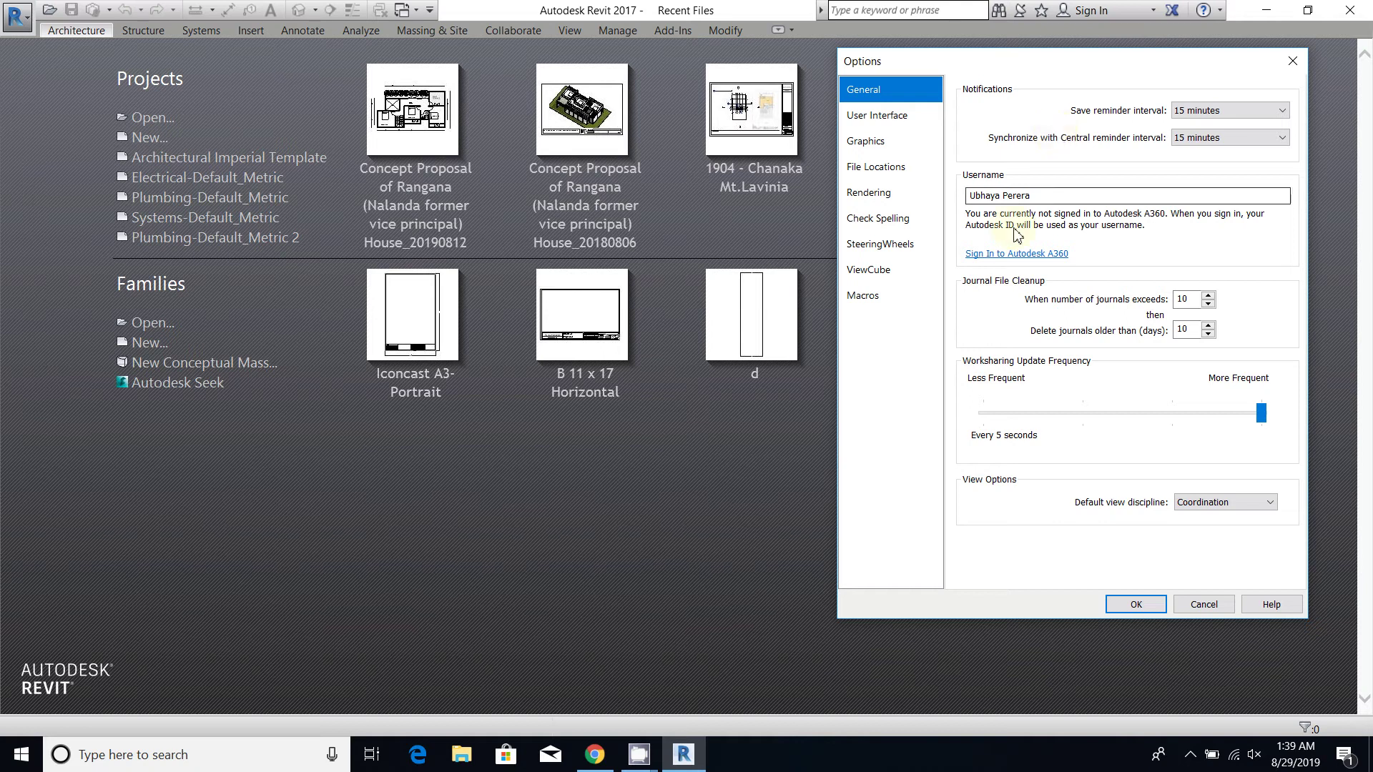
- Set the default view discipline to Architectural in the general options
left_click_drag(1033, 195, 922, 197)
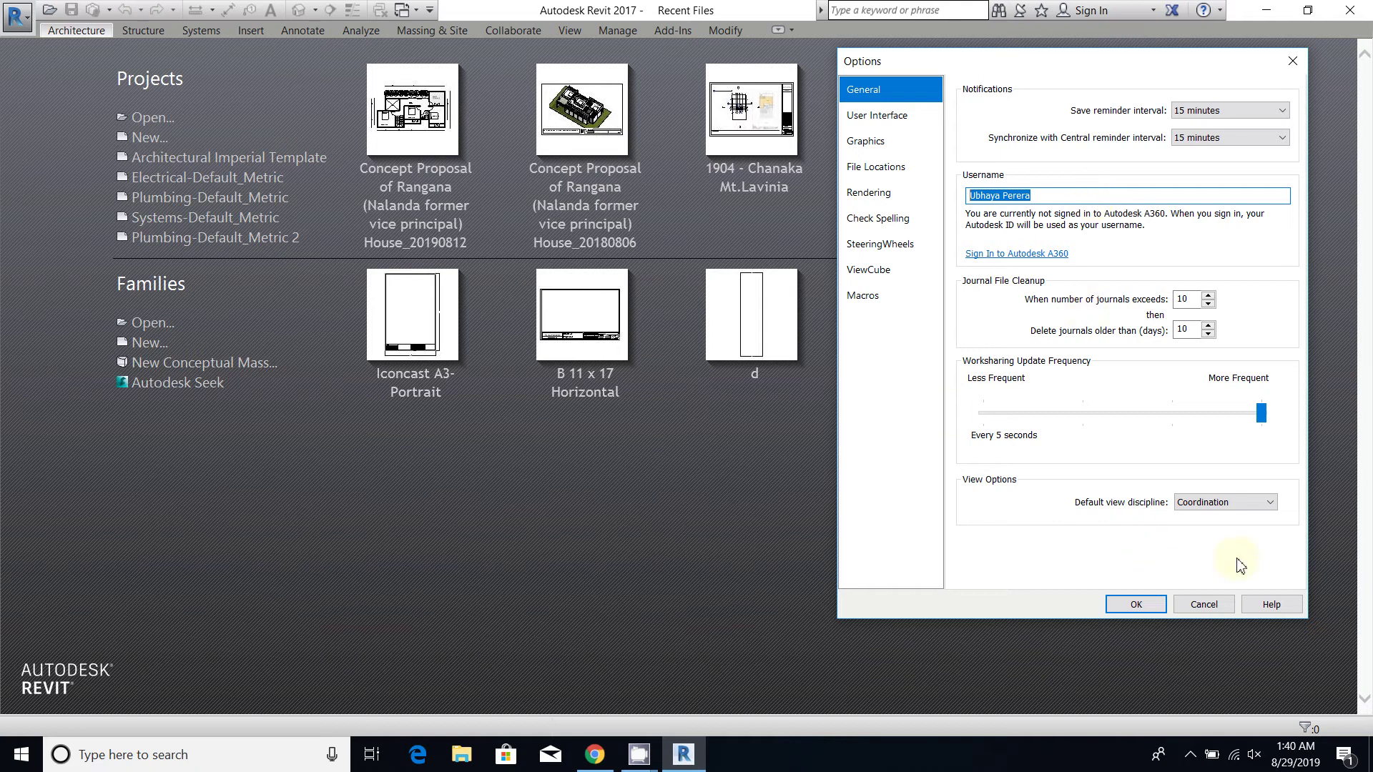
left_click(1187, 508)
left_click(1222, 519)
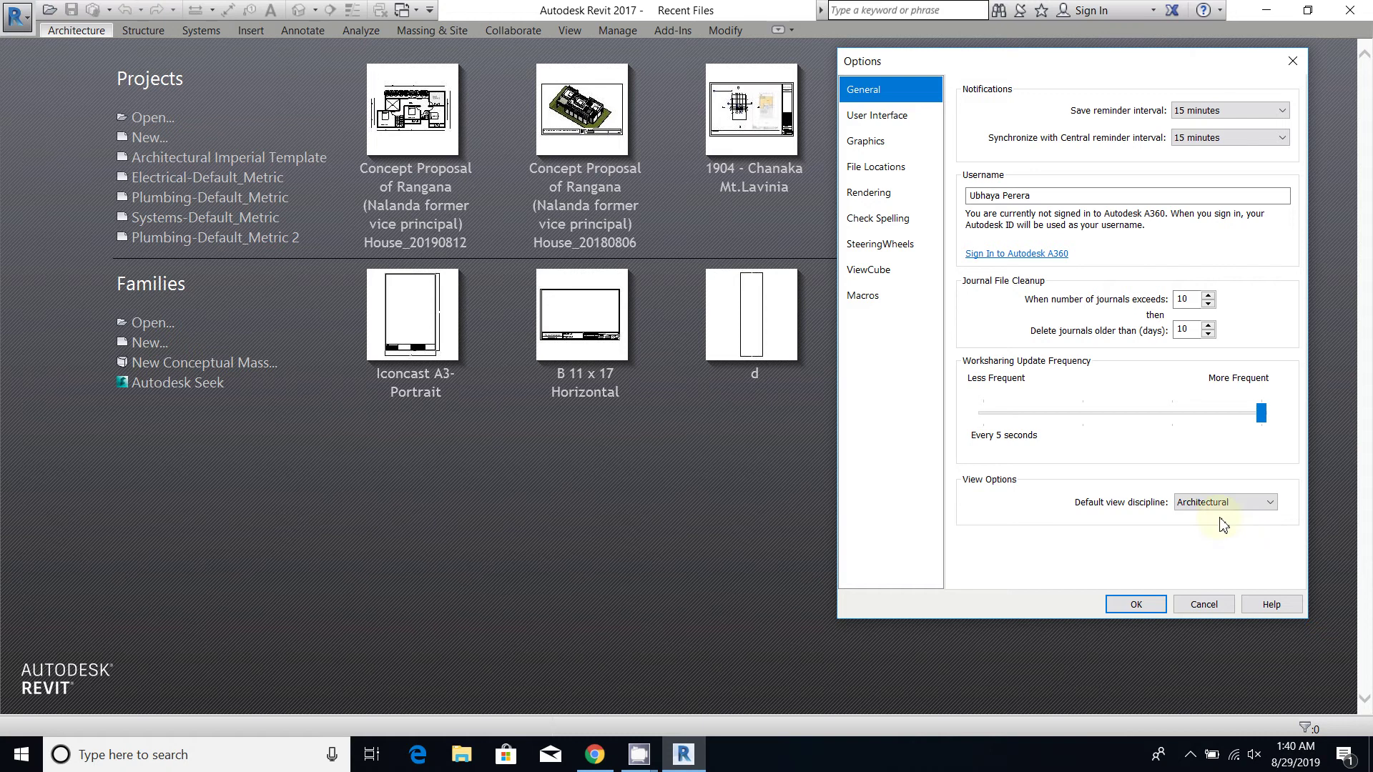
left_click(866, 95)
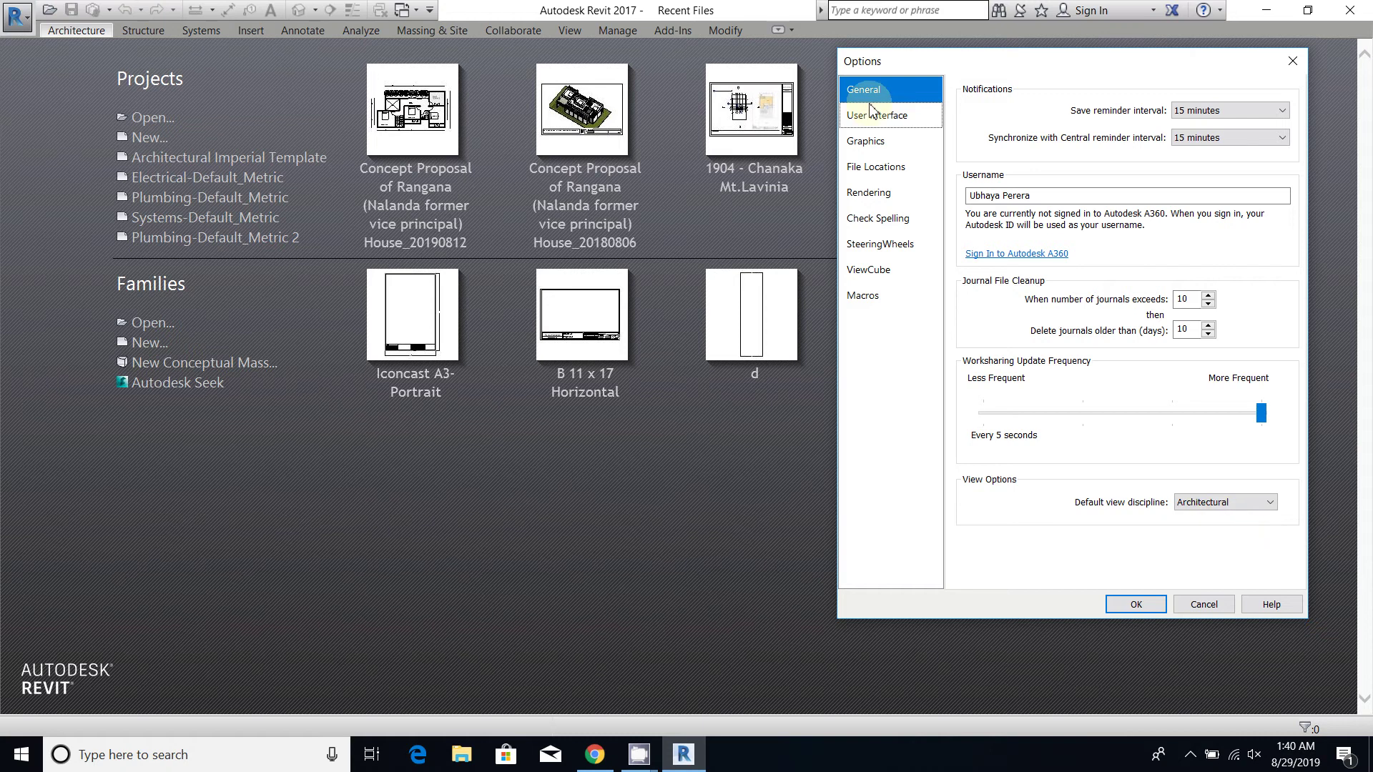
- Review the User Interface and Graphics options, including the view background color and the temporary dimension text background choices
left_click(899, 128)
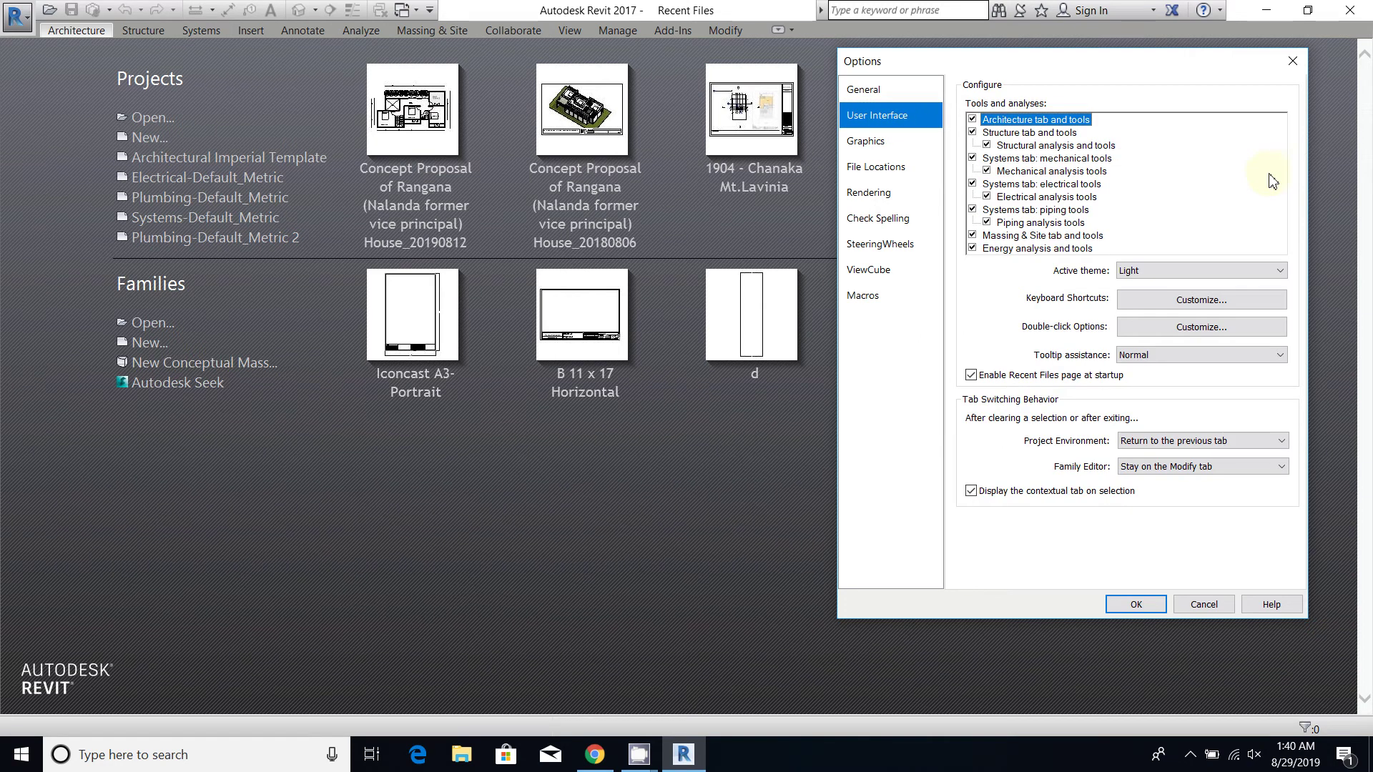
left_click(896, 155)
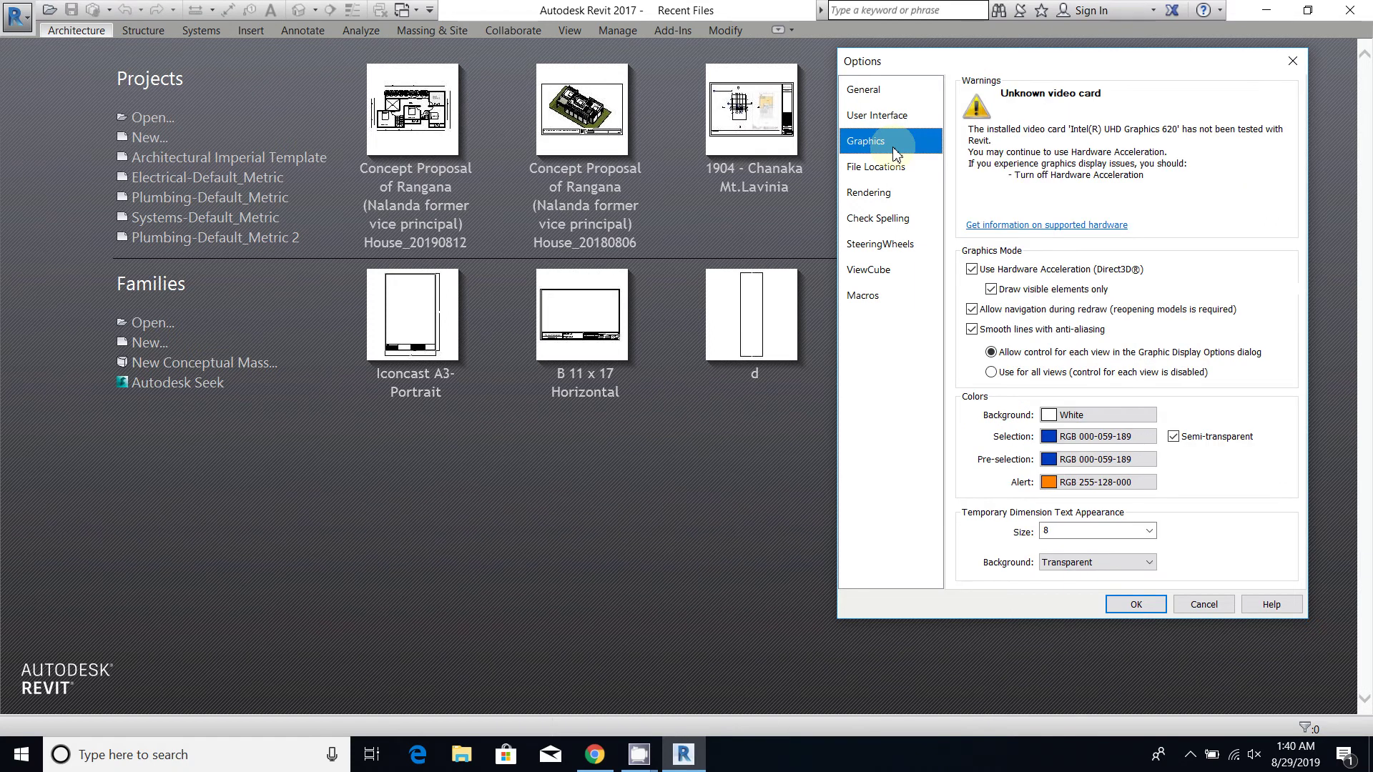
left_click(1092, 425)
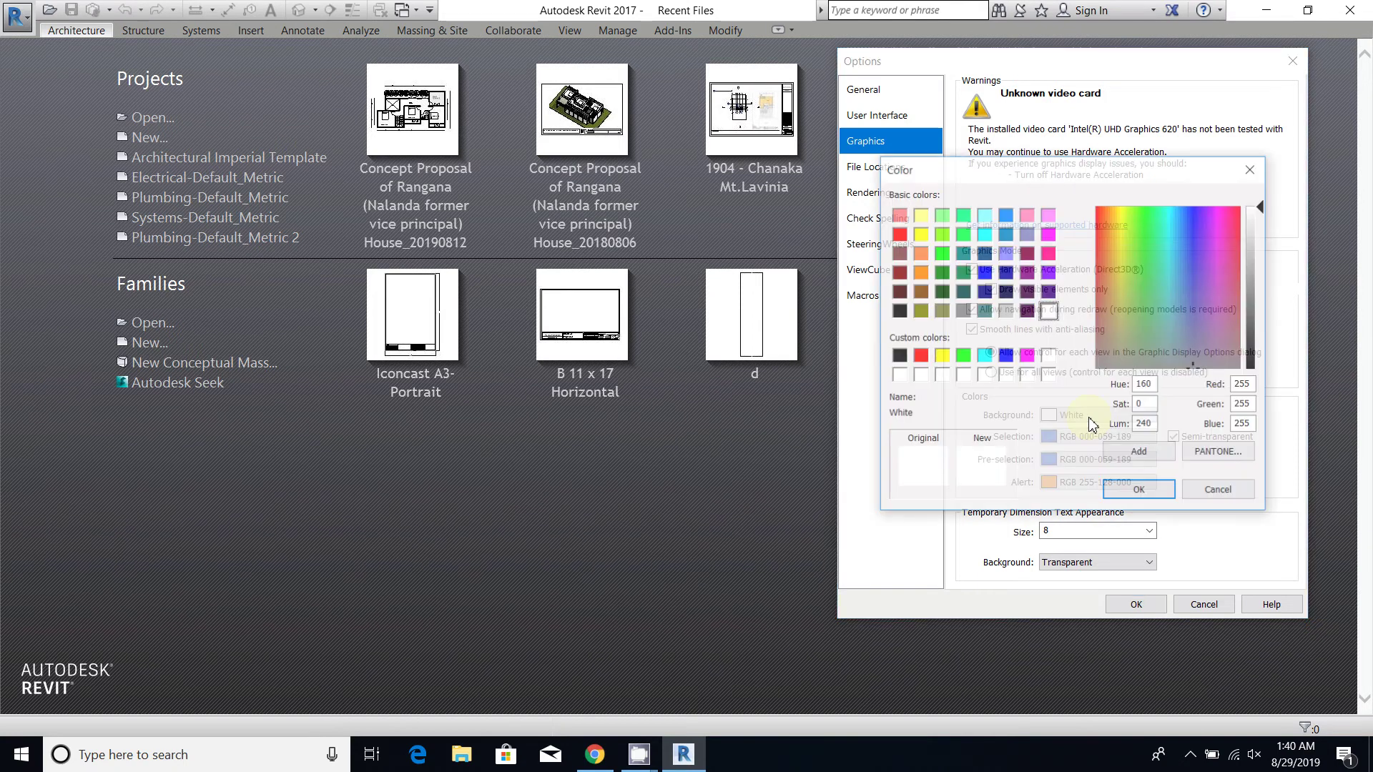
left_click(1204, 503)
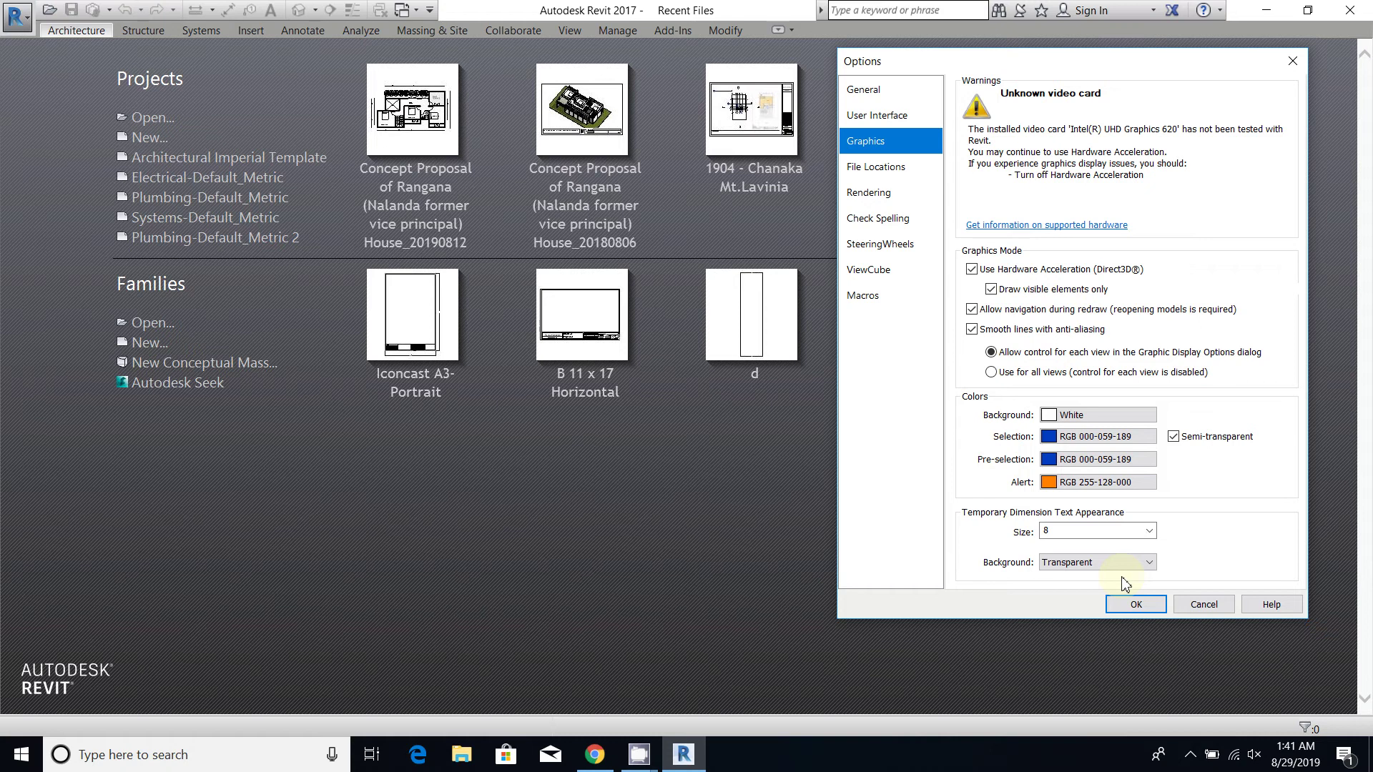
left_click(1146, 564)
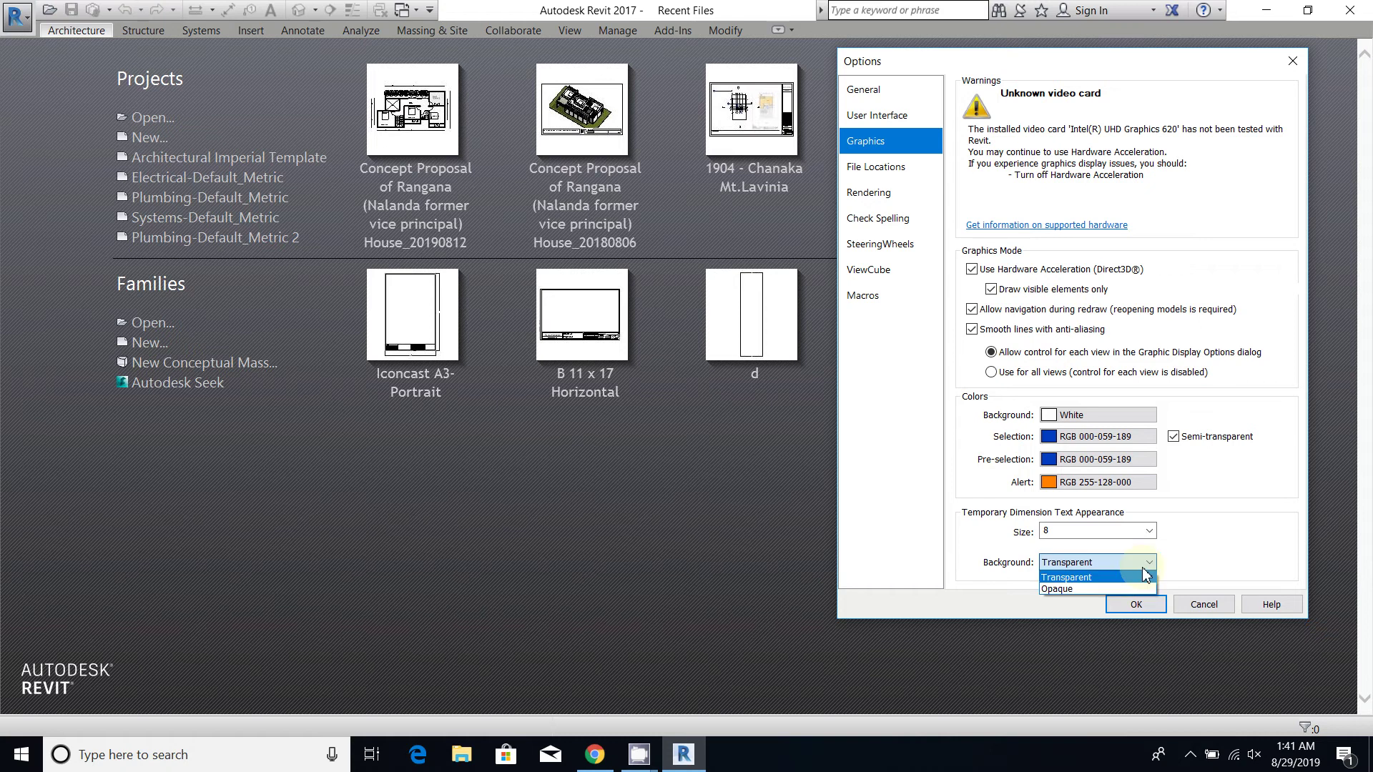
left_click(1144, 569)
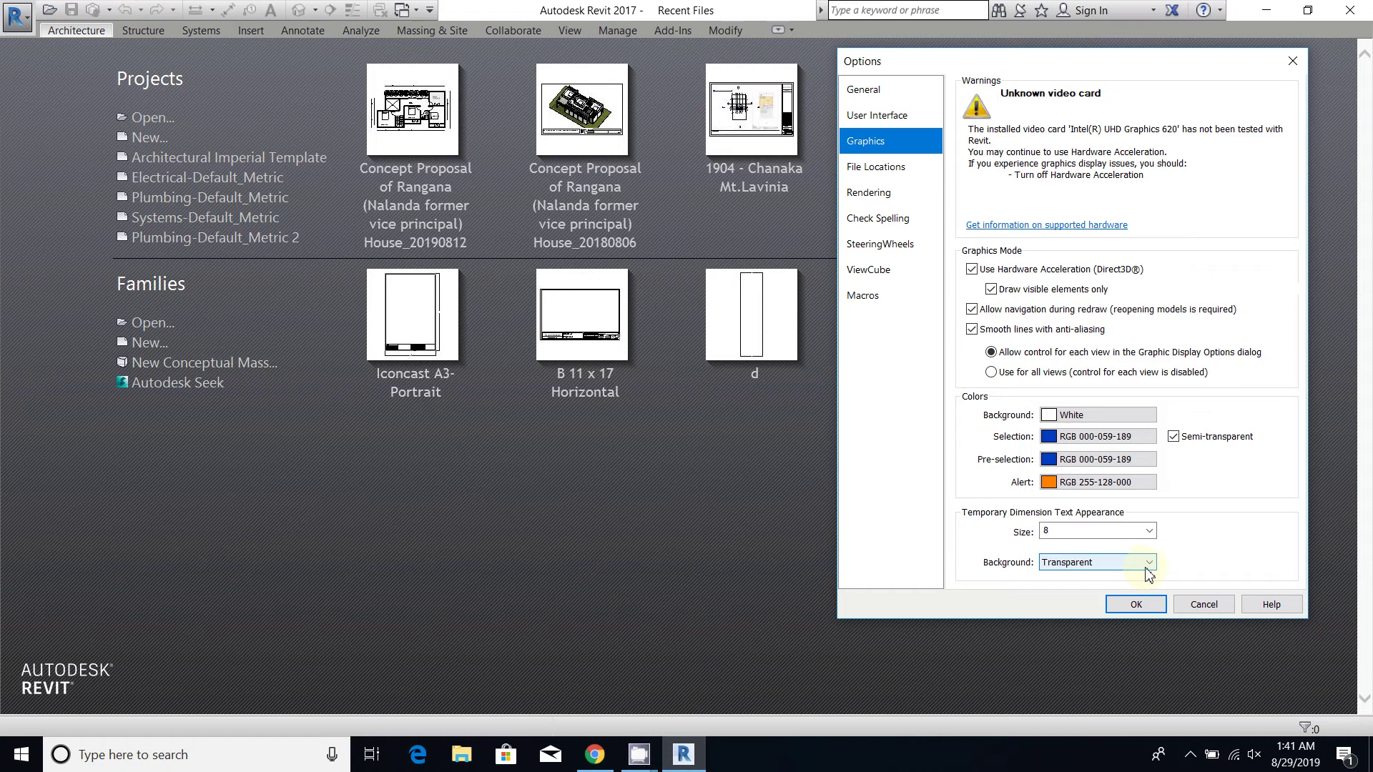
- Examine the File Locations options and their list of project template files
left_click(887, 175)
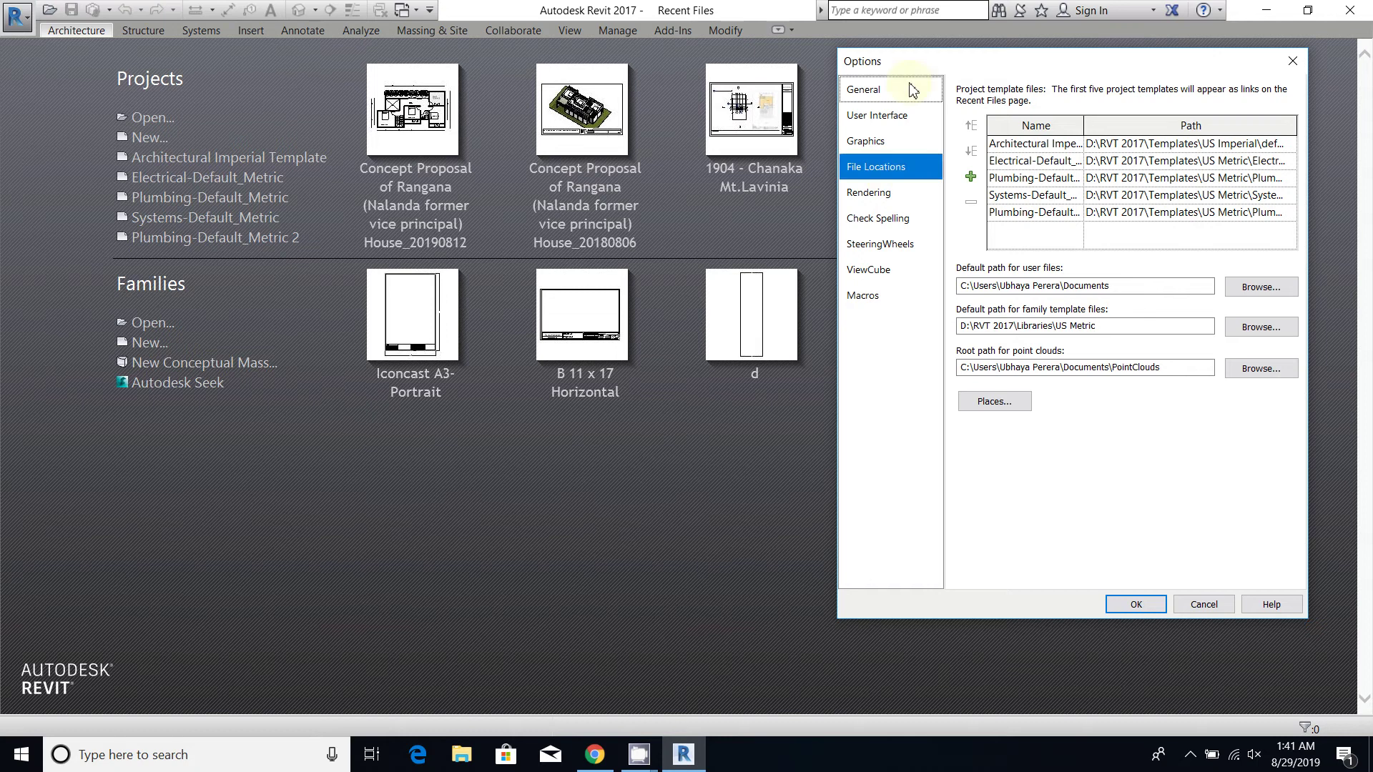
left_click_drag(929, 63, 469, 90)
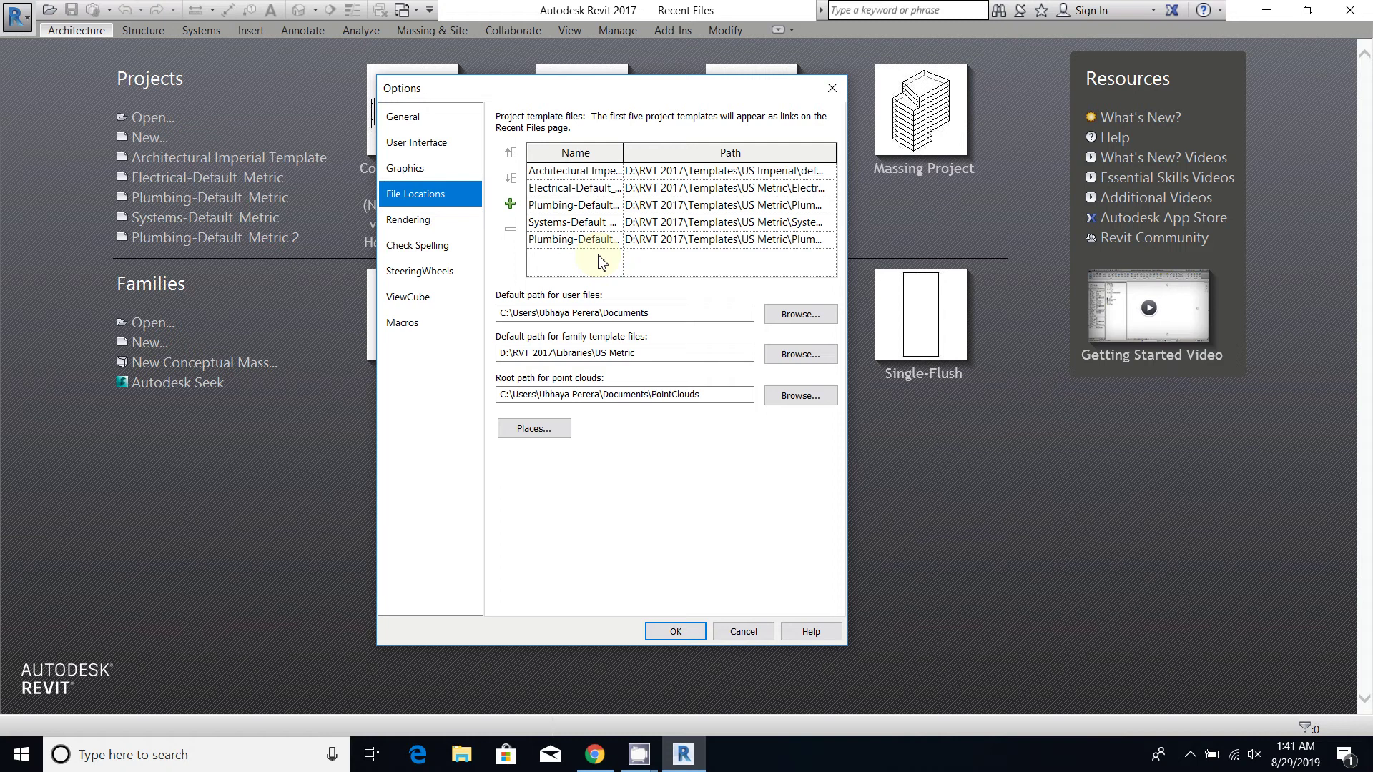
left_click(615, 174)
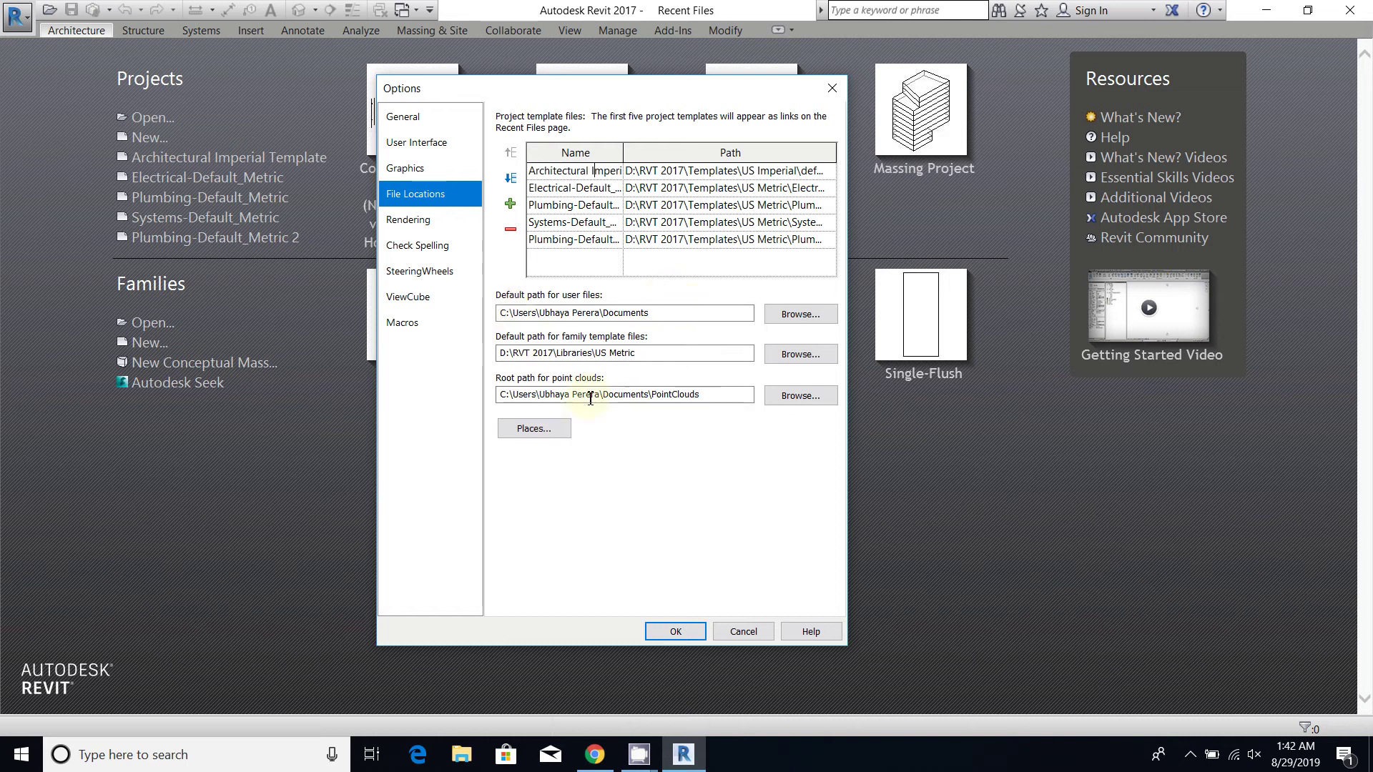
- Try to change the Library entry's path in Places to D:\RVT 2017\Libraries\US Imperial
left_click(543, 431)
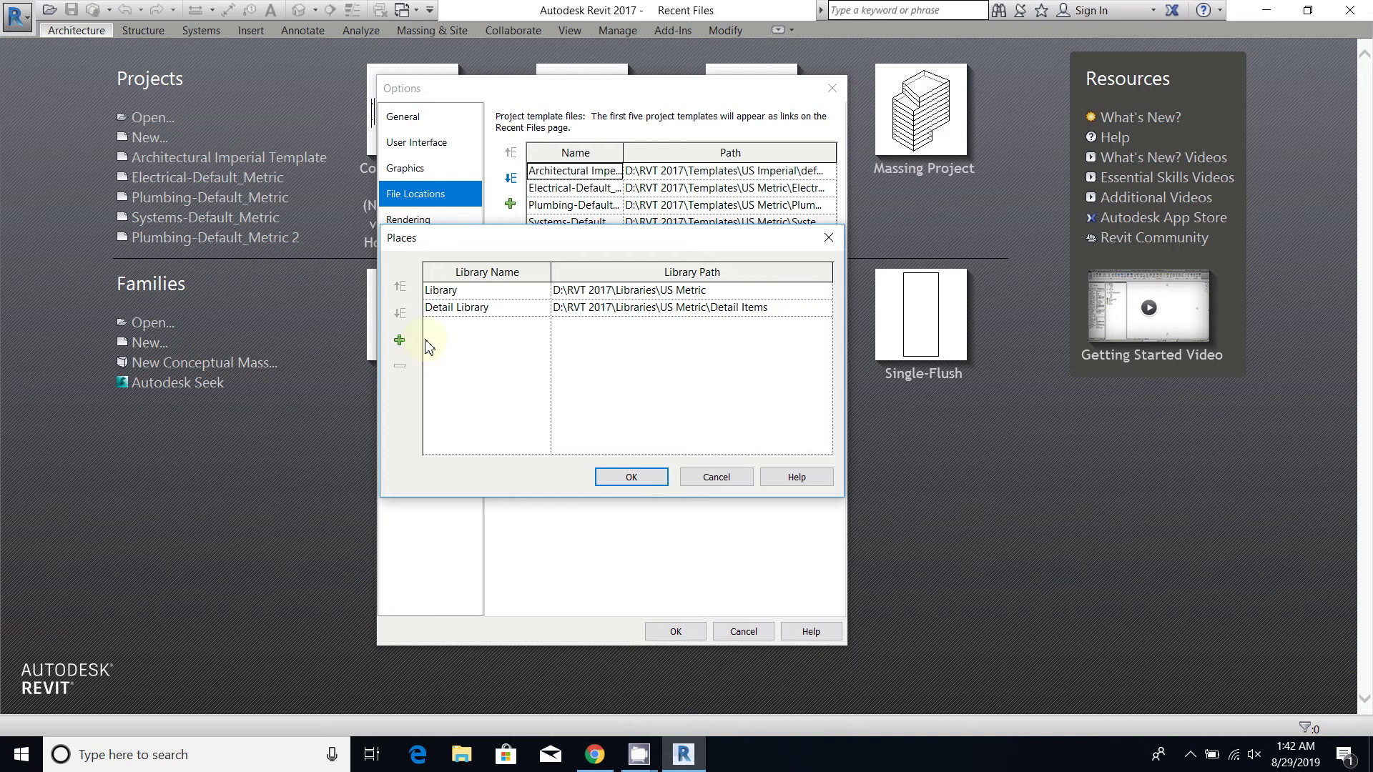
left_click(826, 296)
left_click(827, 295)
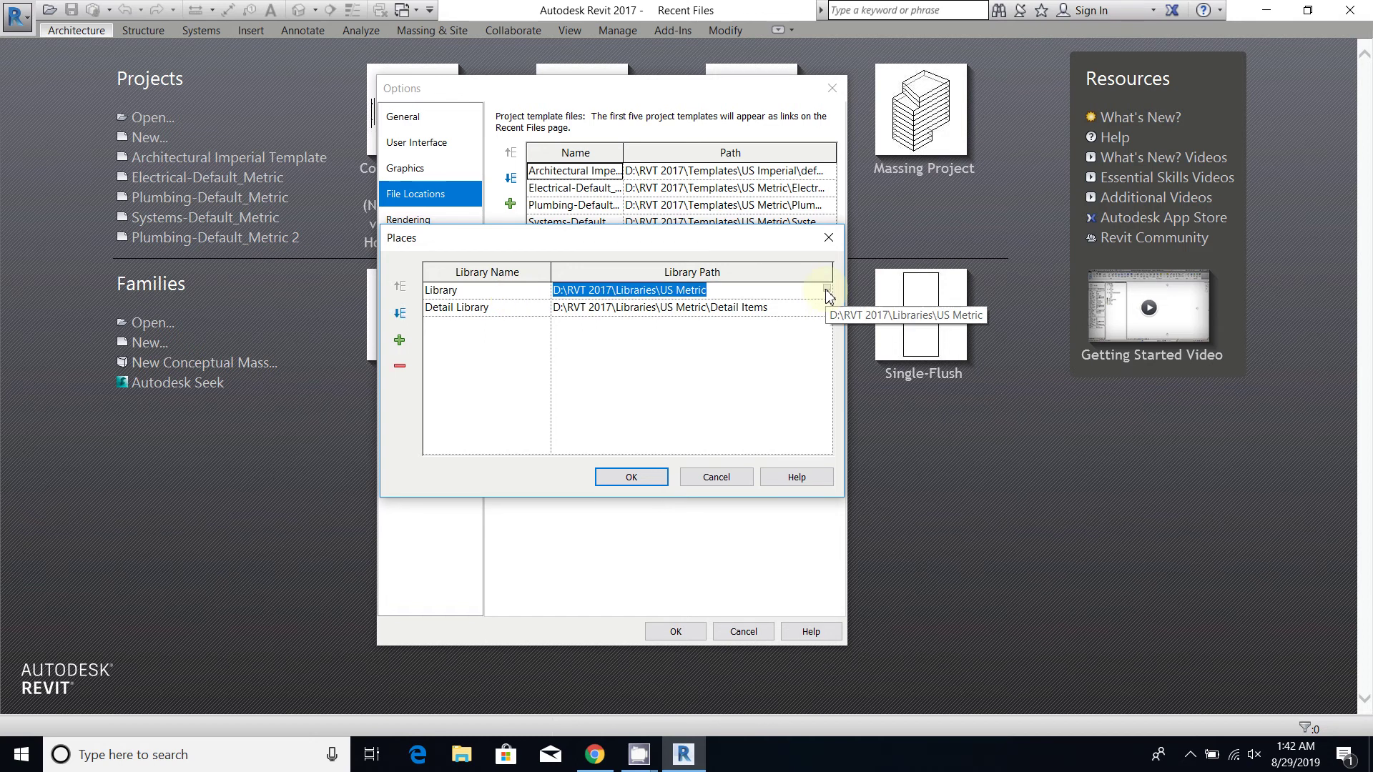
left_click(827, 291)
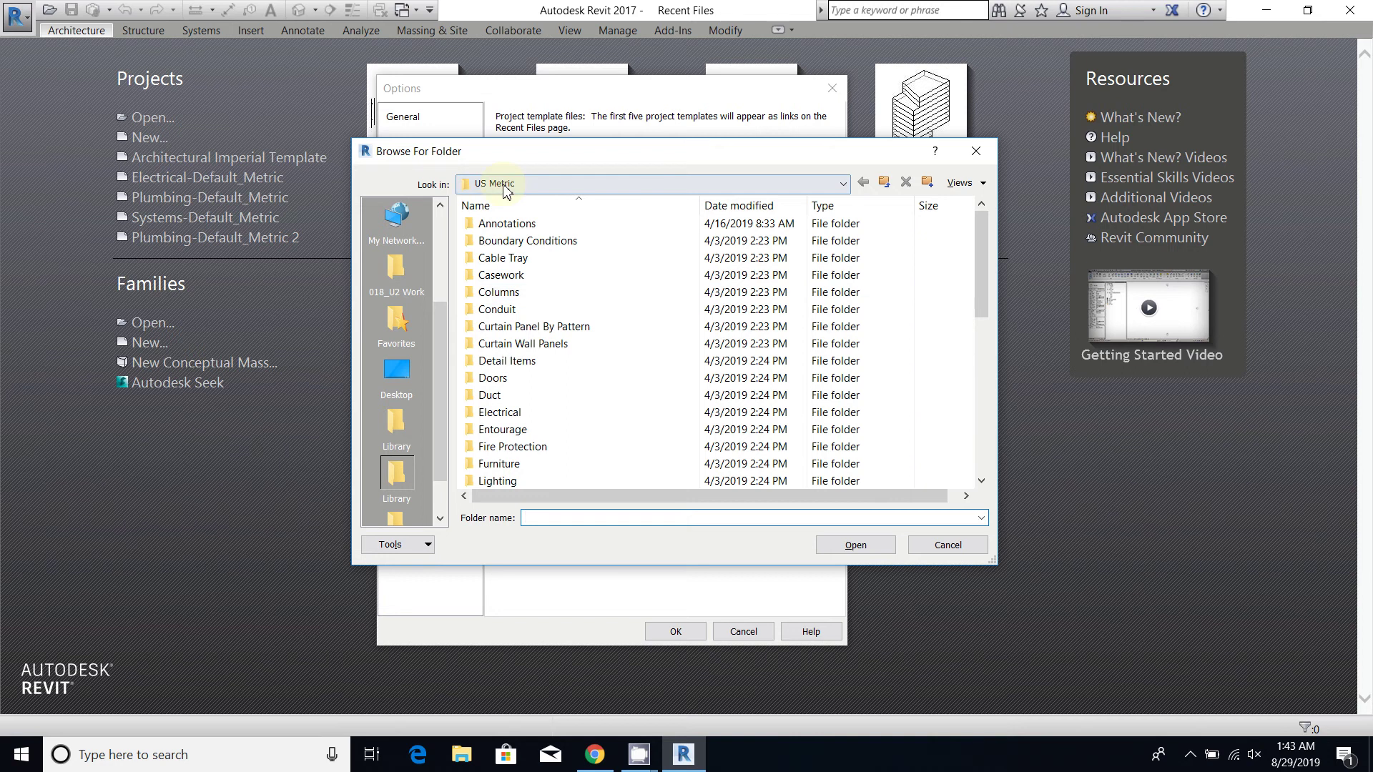
left_click(540, 189)
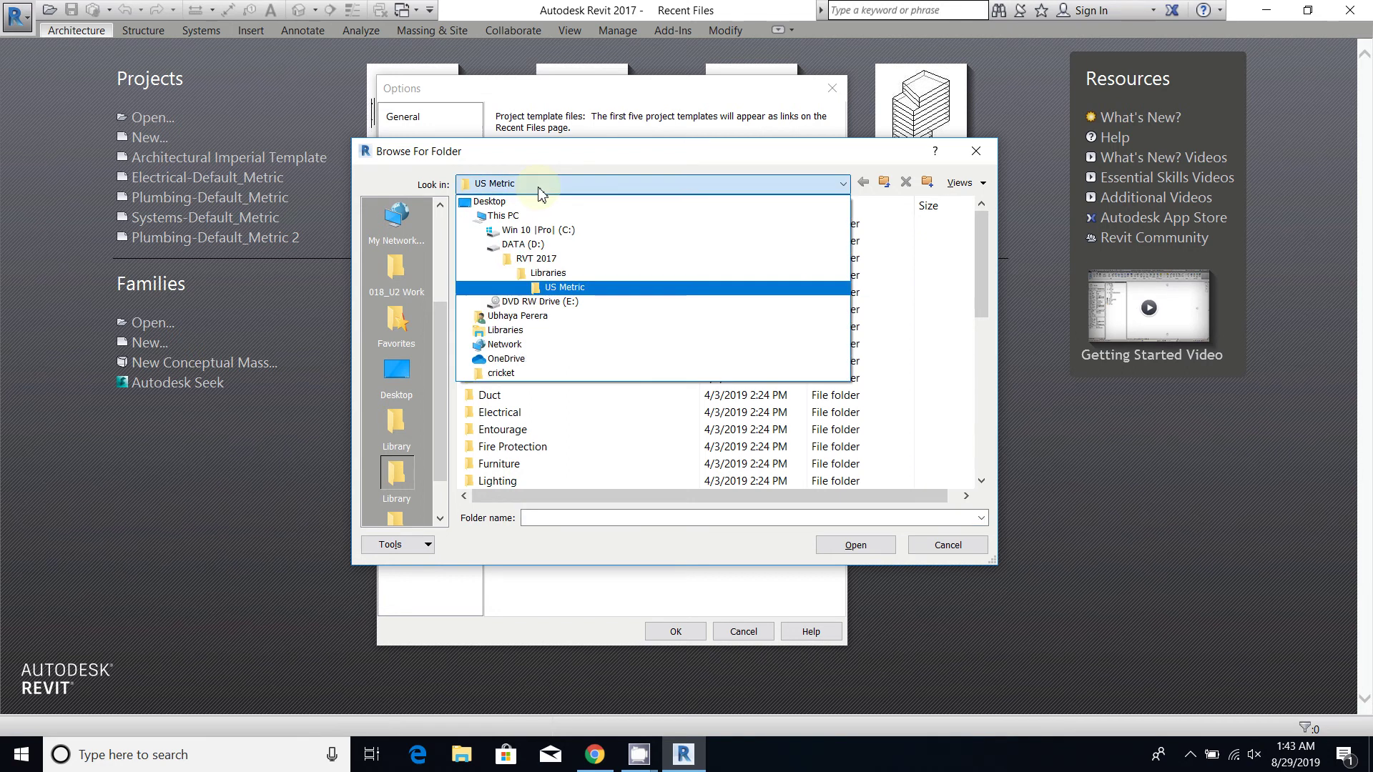
left_click(579, 275)
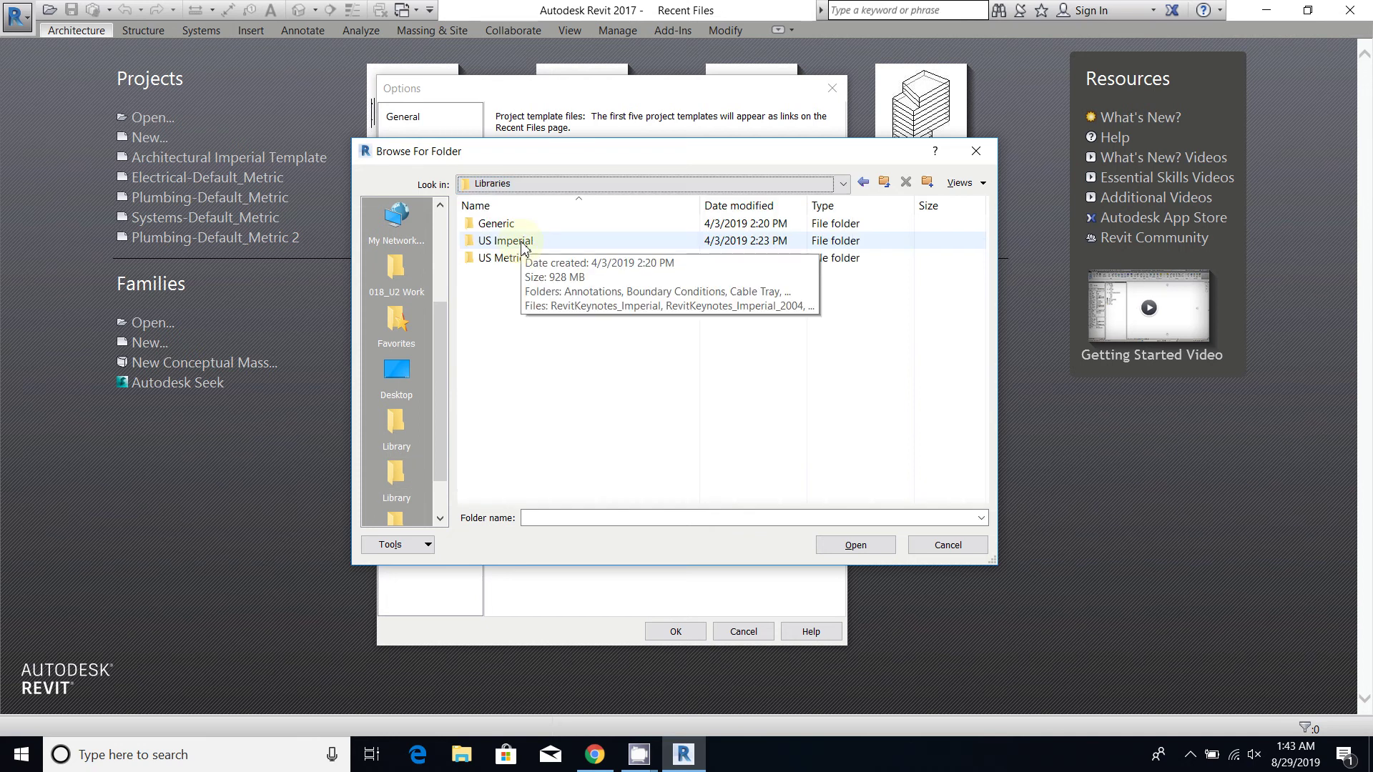
double_click(523, 245)
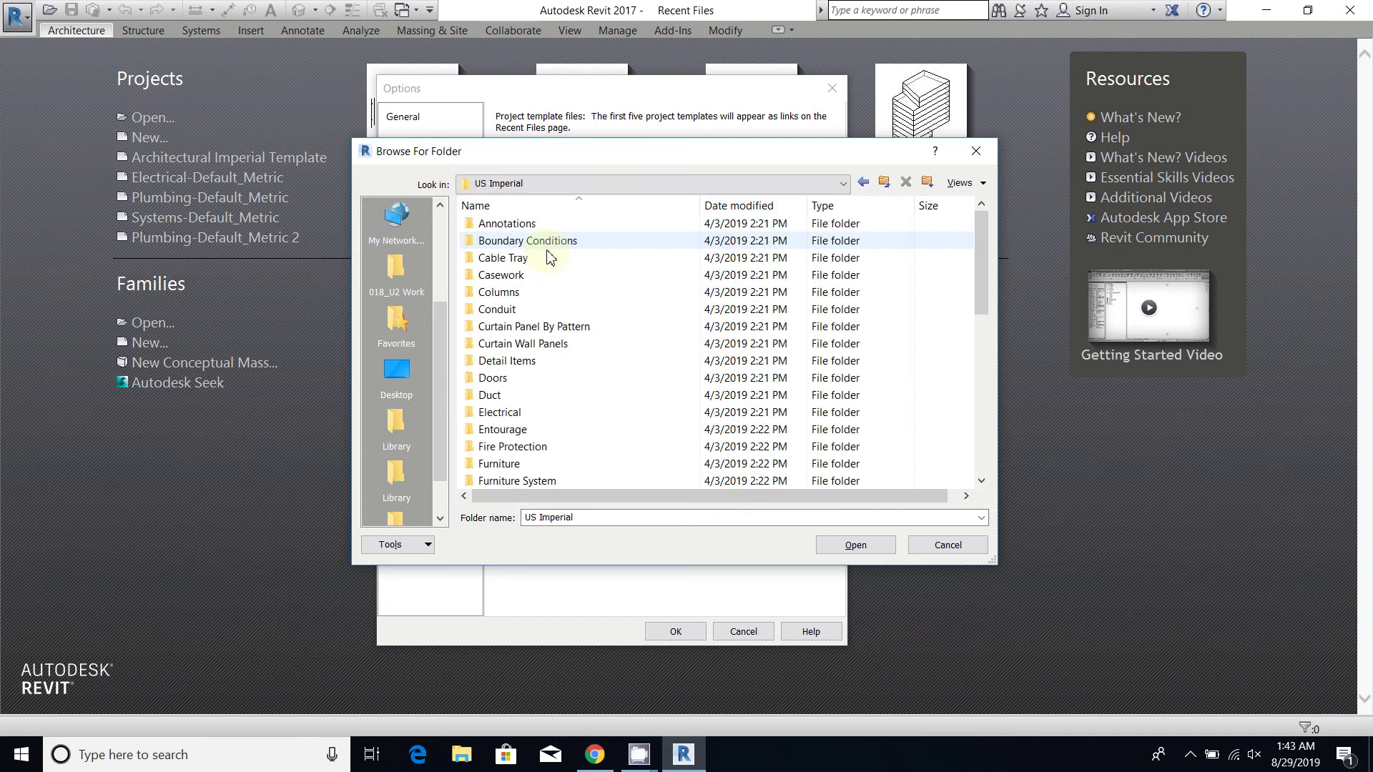
left_click(855, 545)
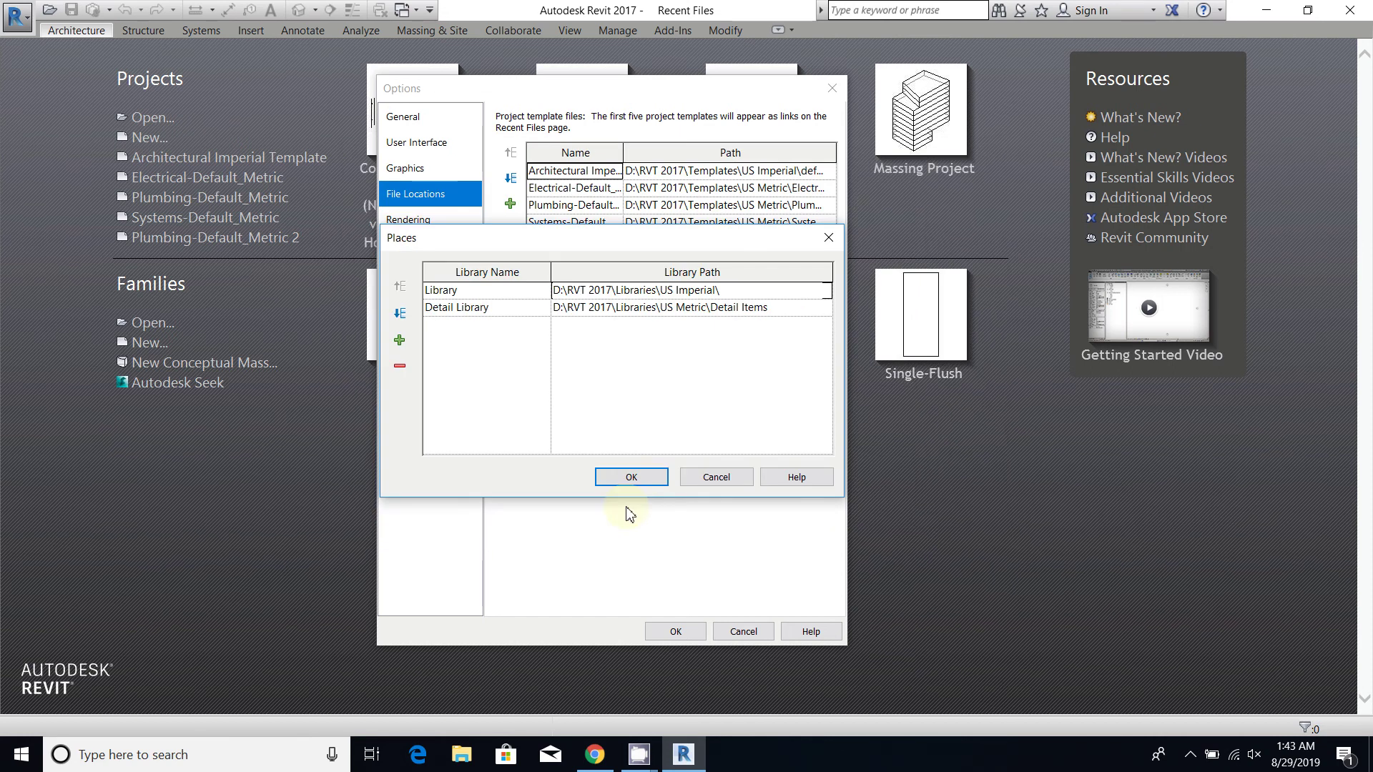
left_click(629, 480)
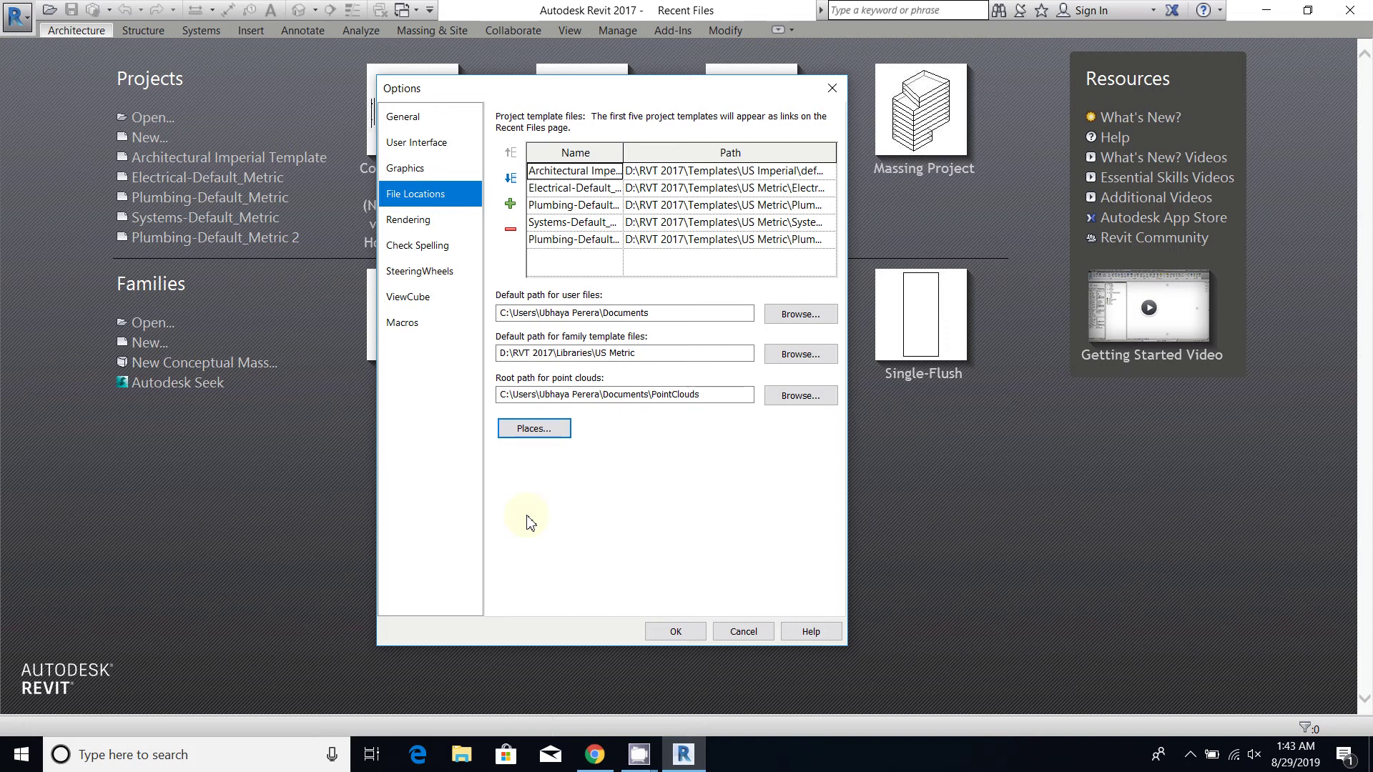
- Change the Detail Library path in Places to D:\RVT 2017\Libraries\US Imperial\Detail Items
left_click(549, 432)
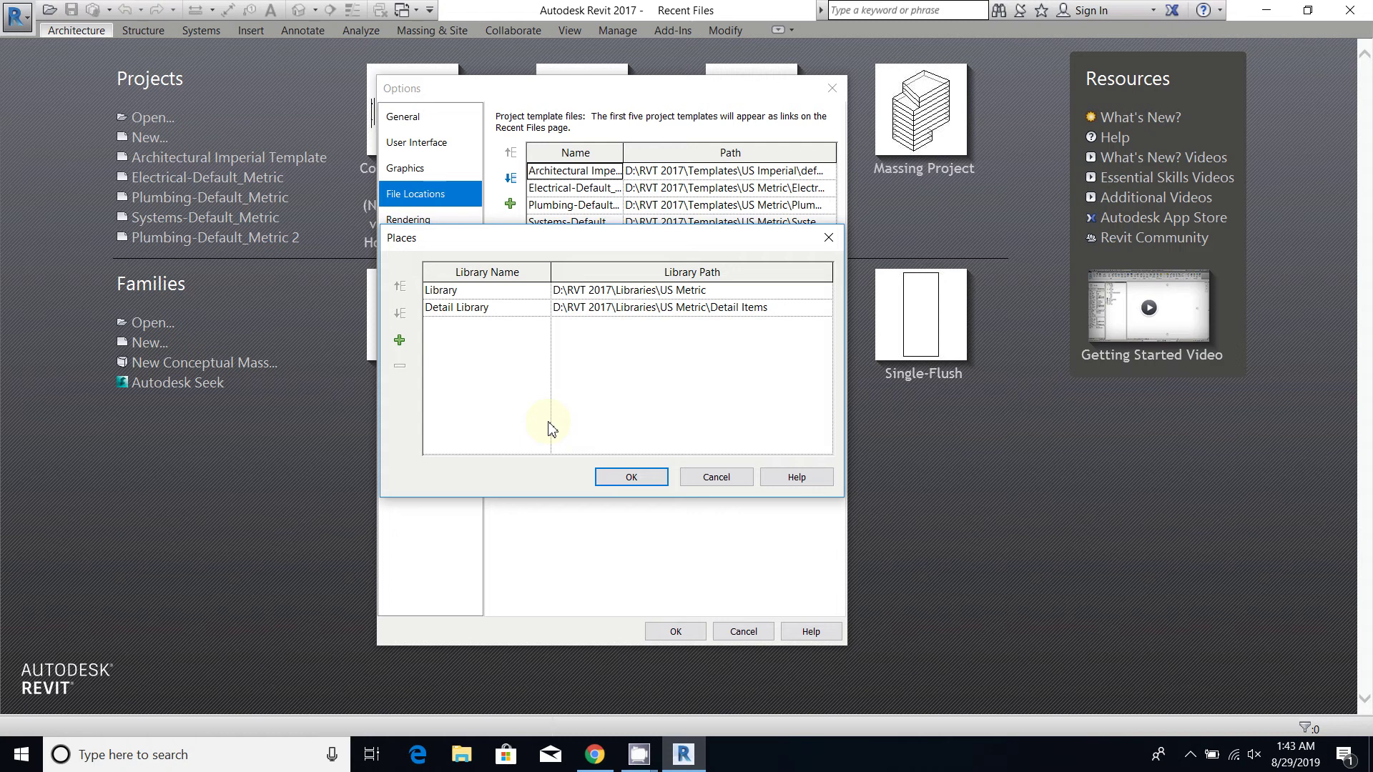
left_click(822, 309)
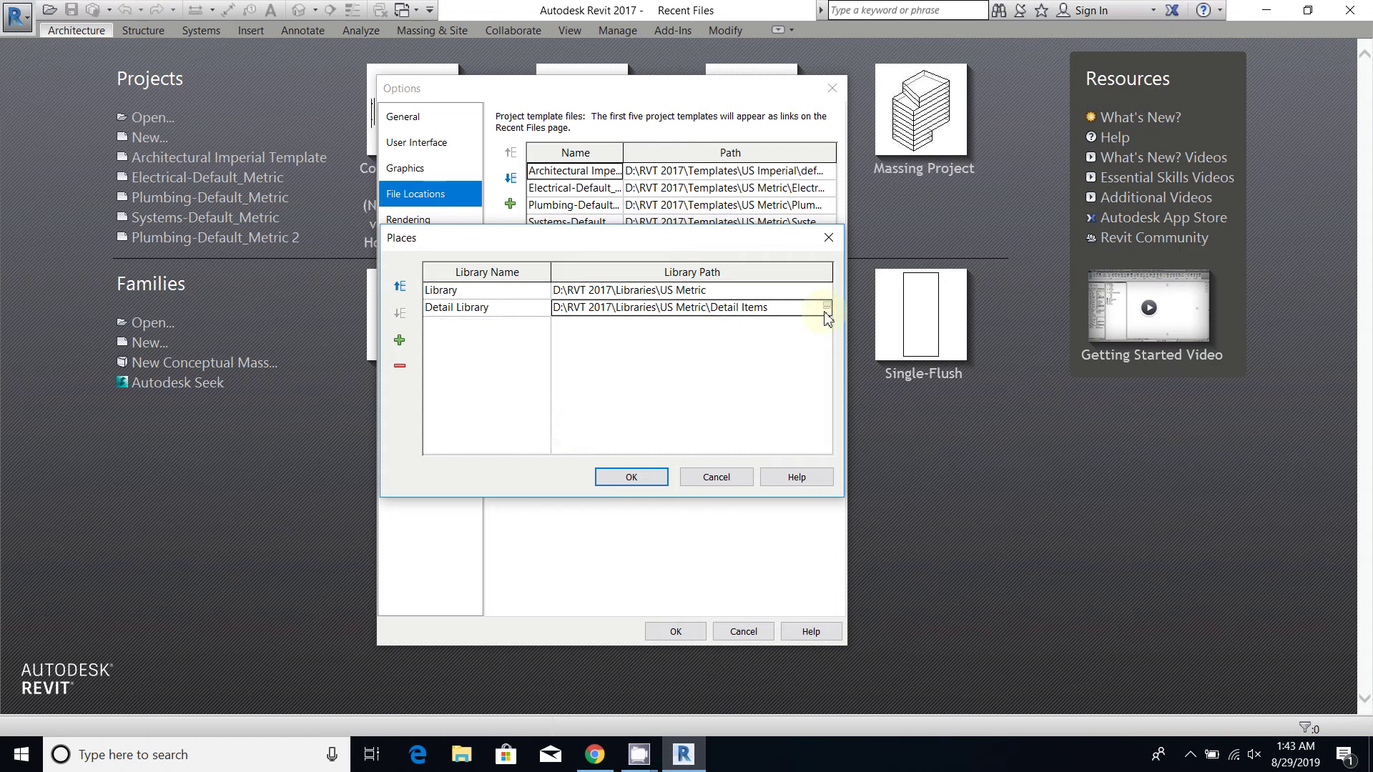
left_click(827, 309)
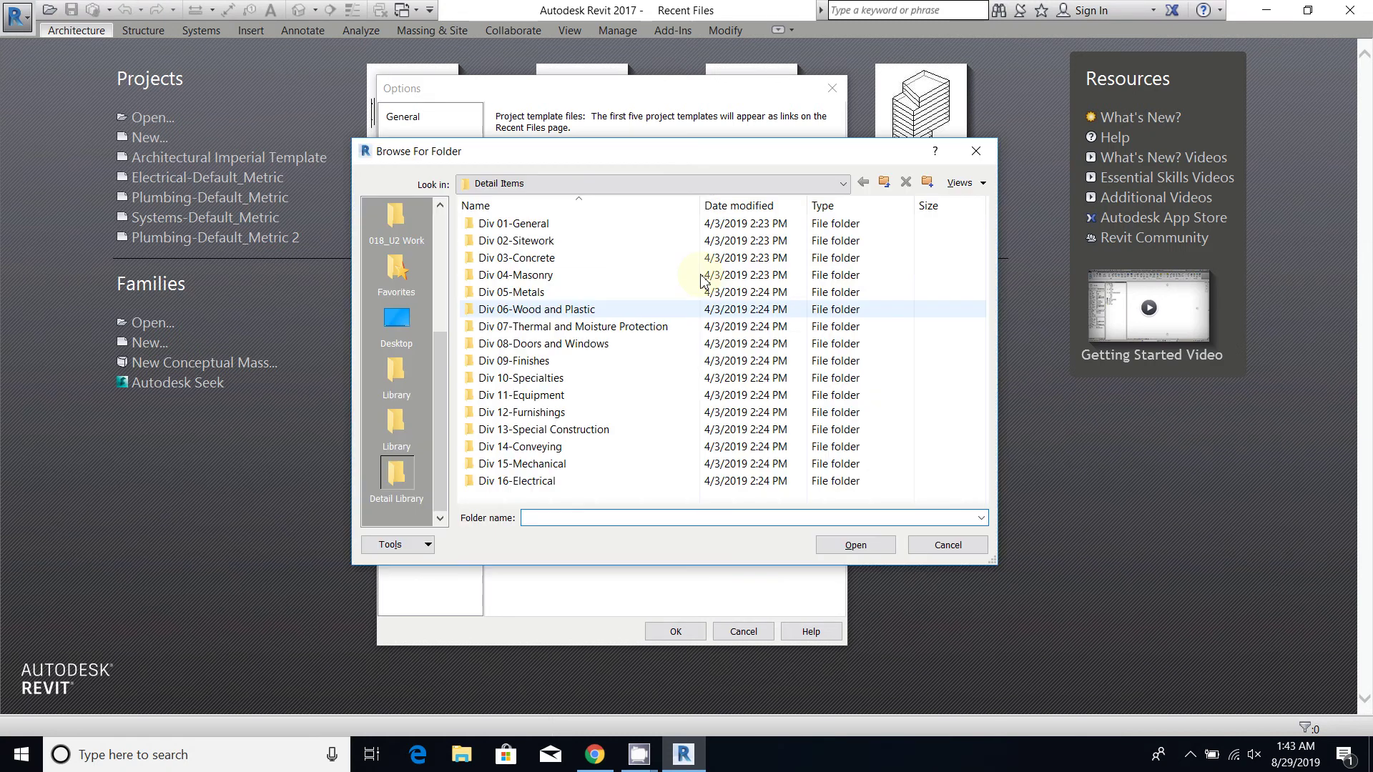
left_click(885, 183)
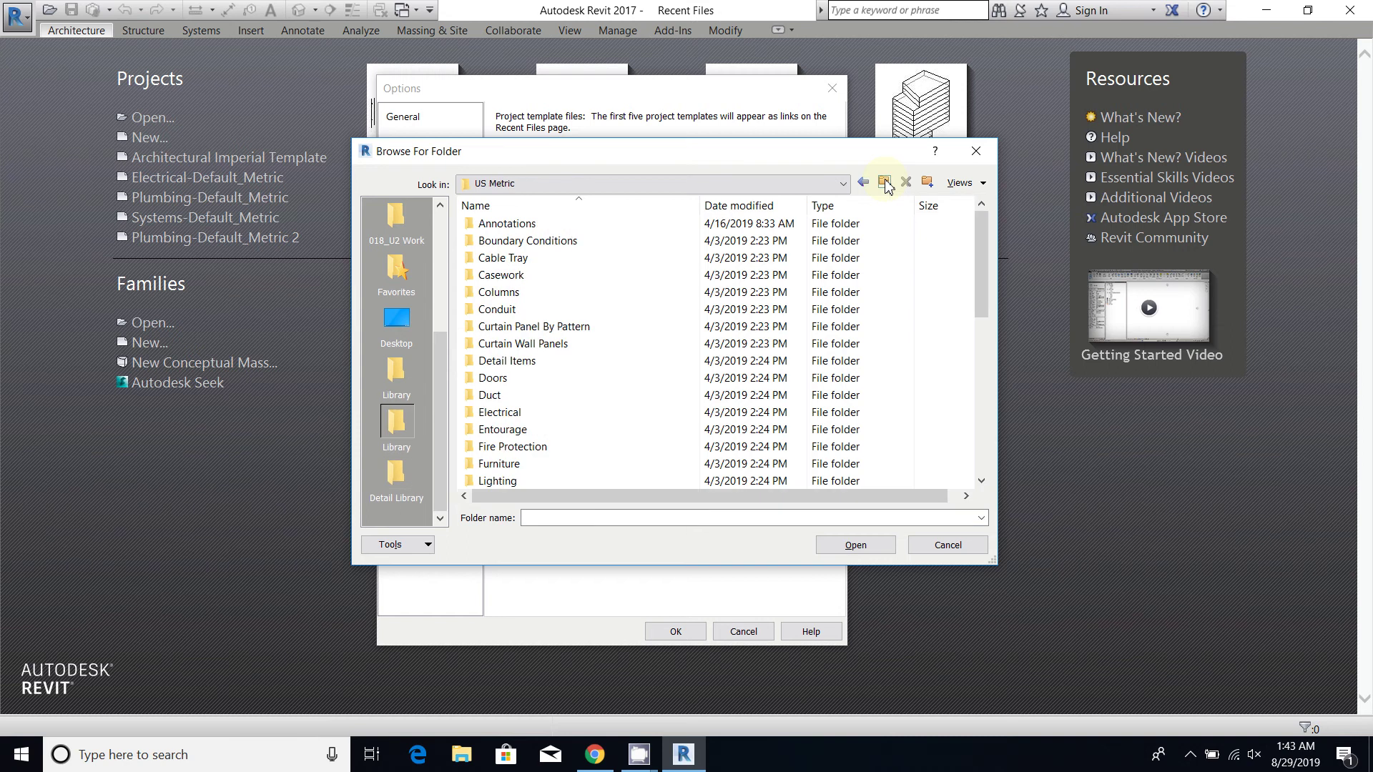
left_click(886, 183)
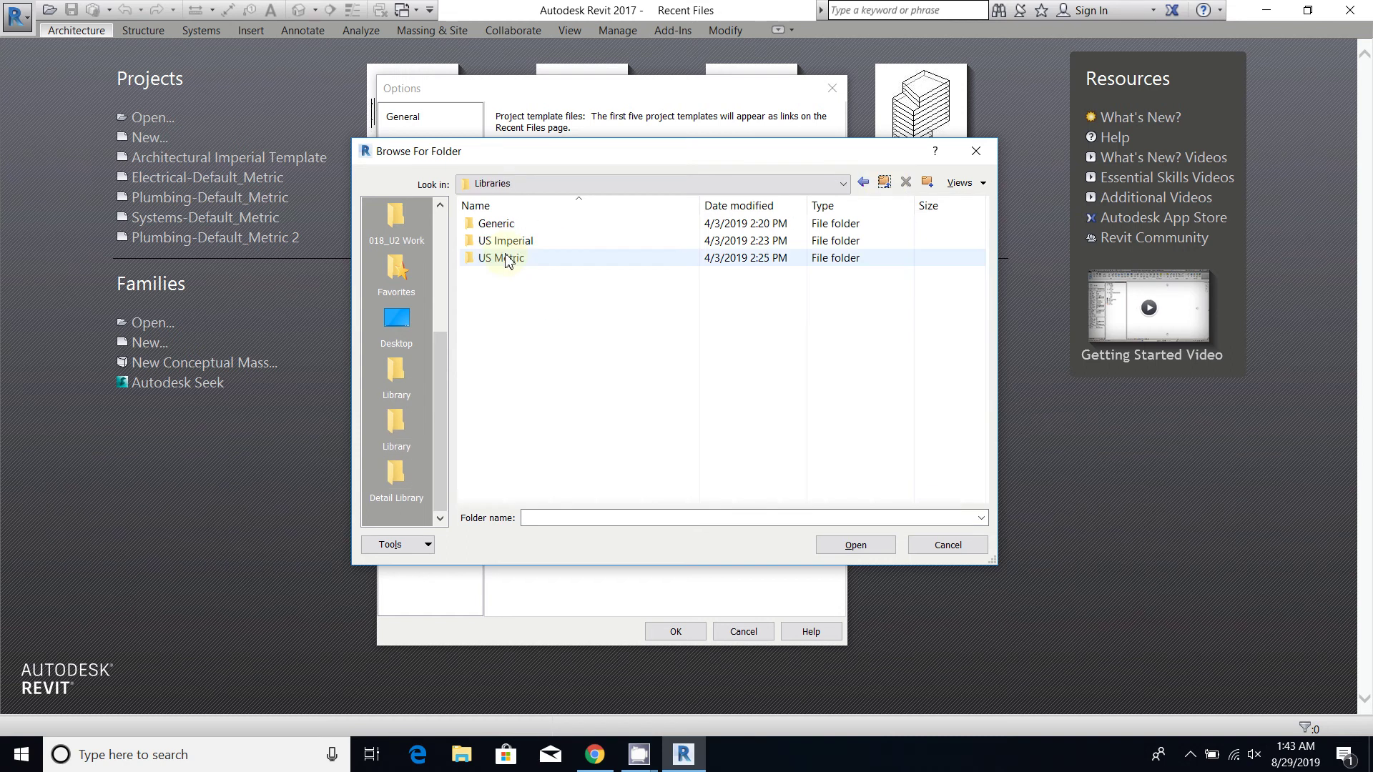
double_click(504, 242)
left_click(526, 365)
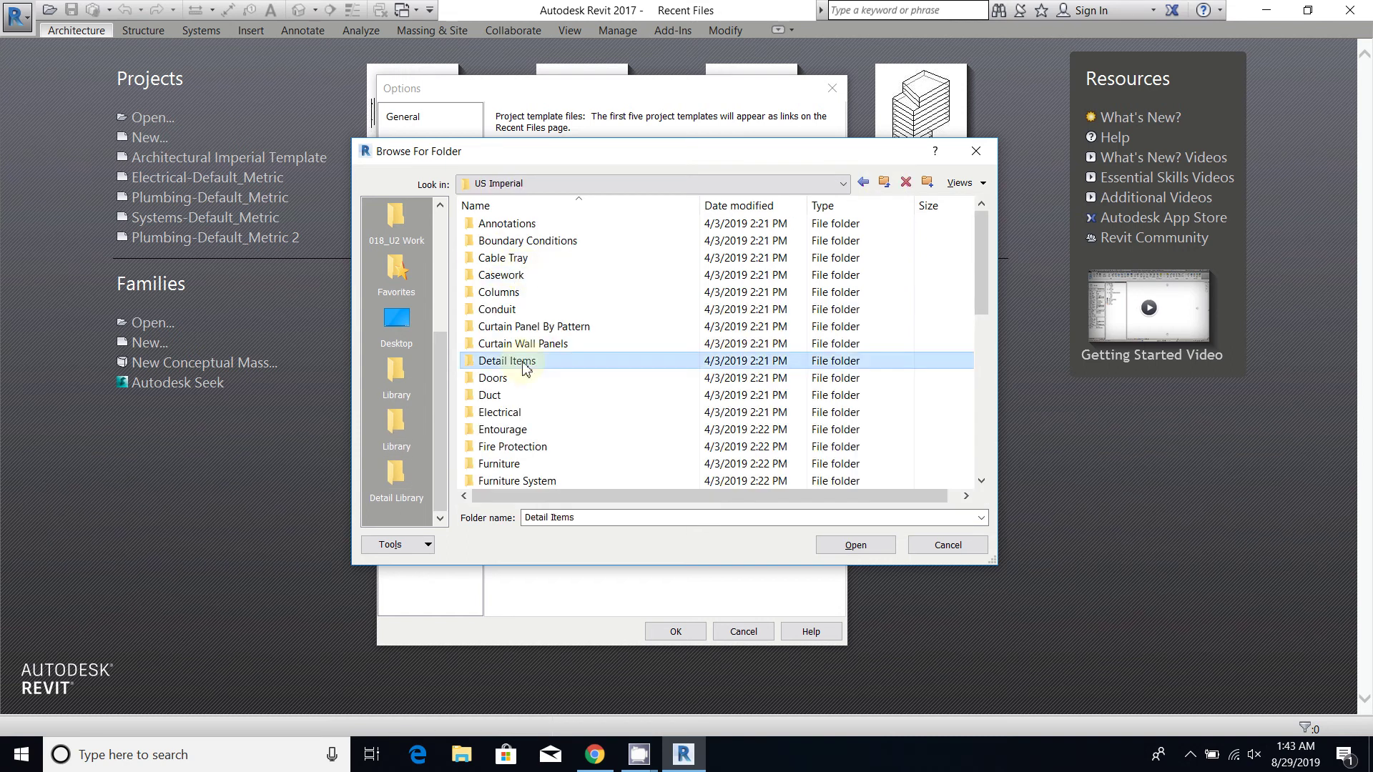
left_click(856, 546)
left_click(856, 546)
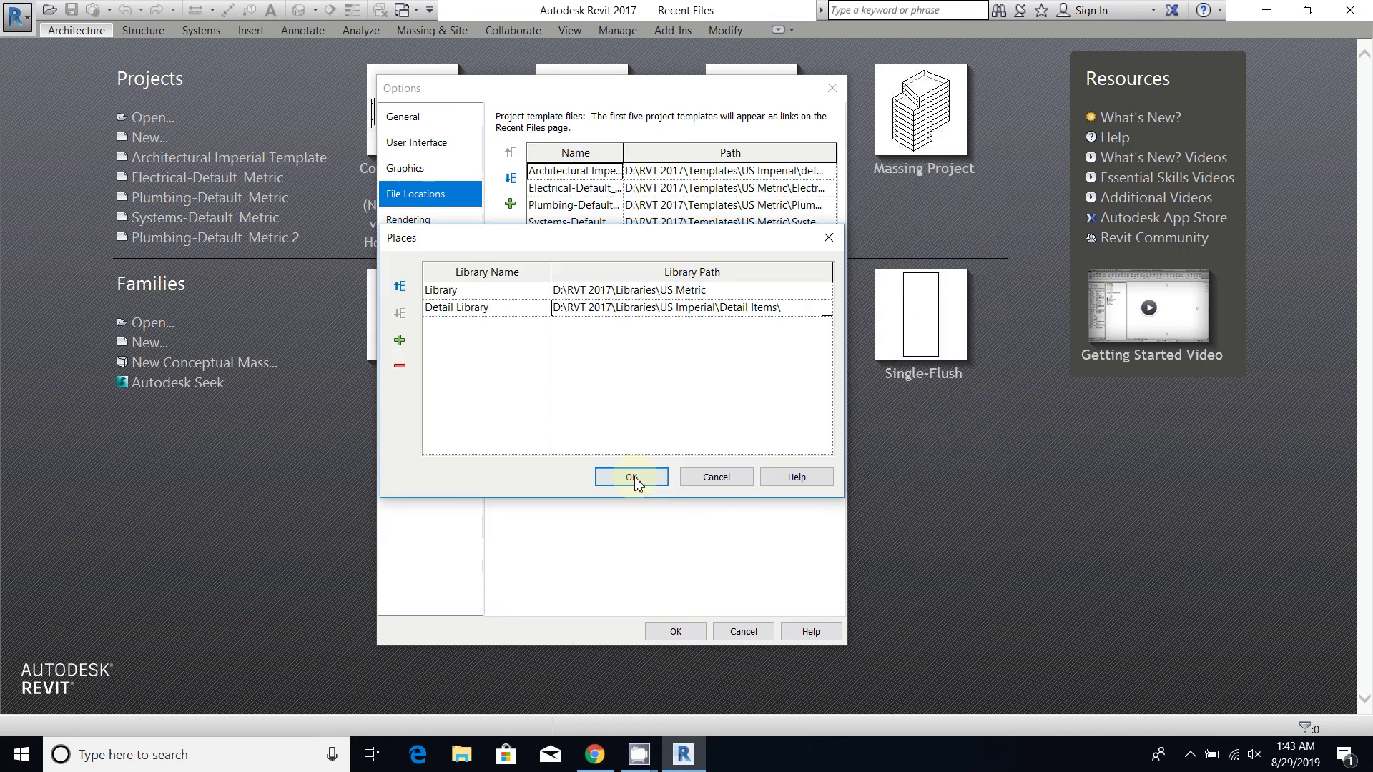
left_click(628, 478)
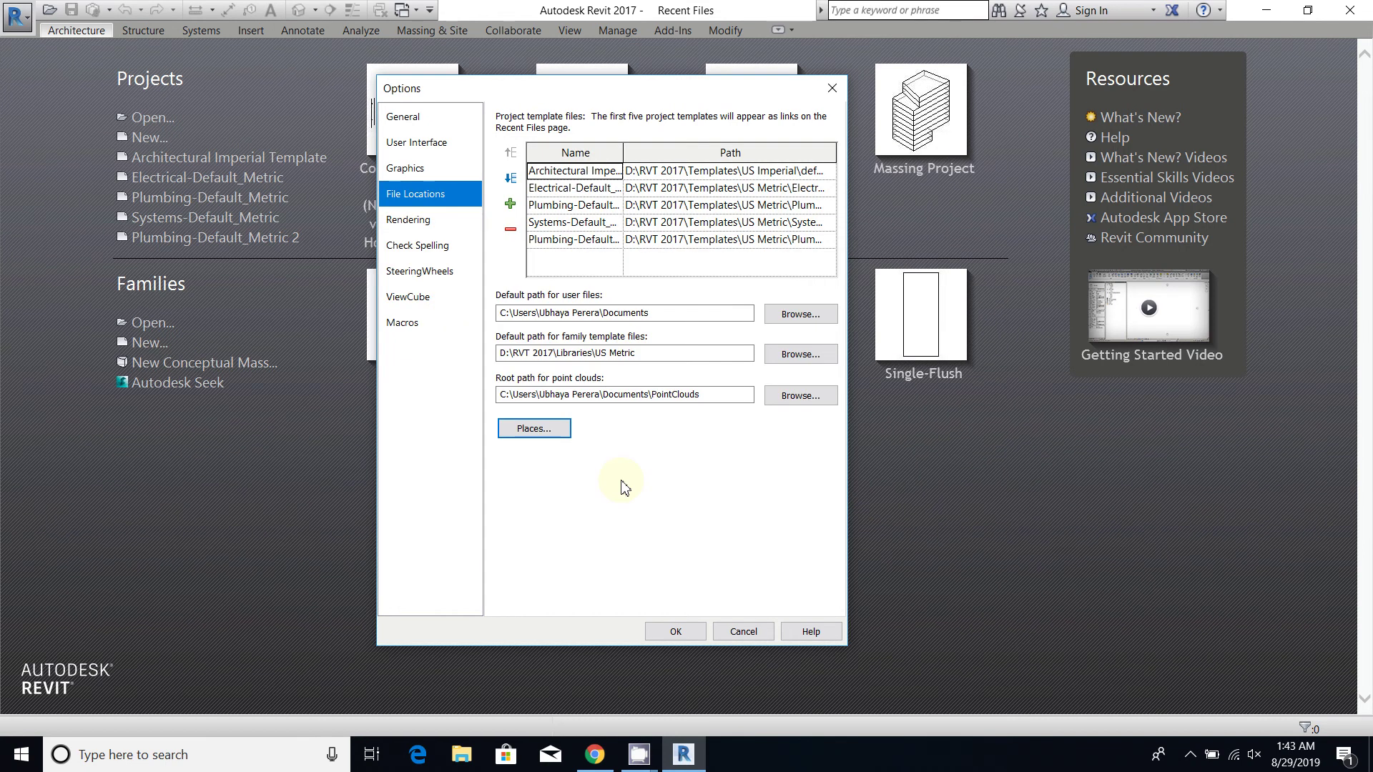
- Review the Rendering, Check Spelling, SteeringWheels, ViewCube and Macros options, and accept the program options
left_click(404, 227)
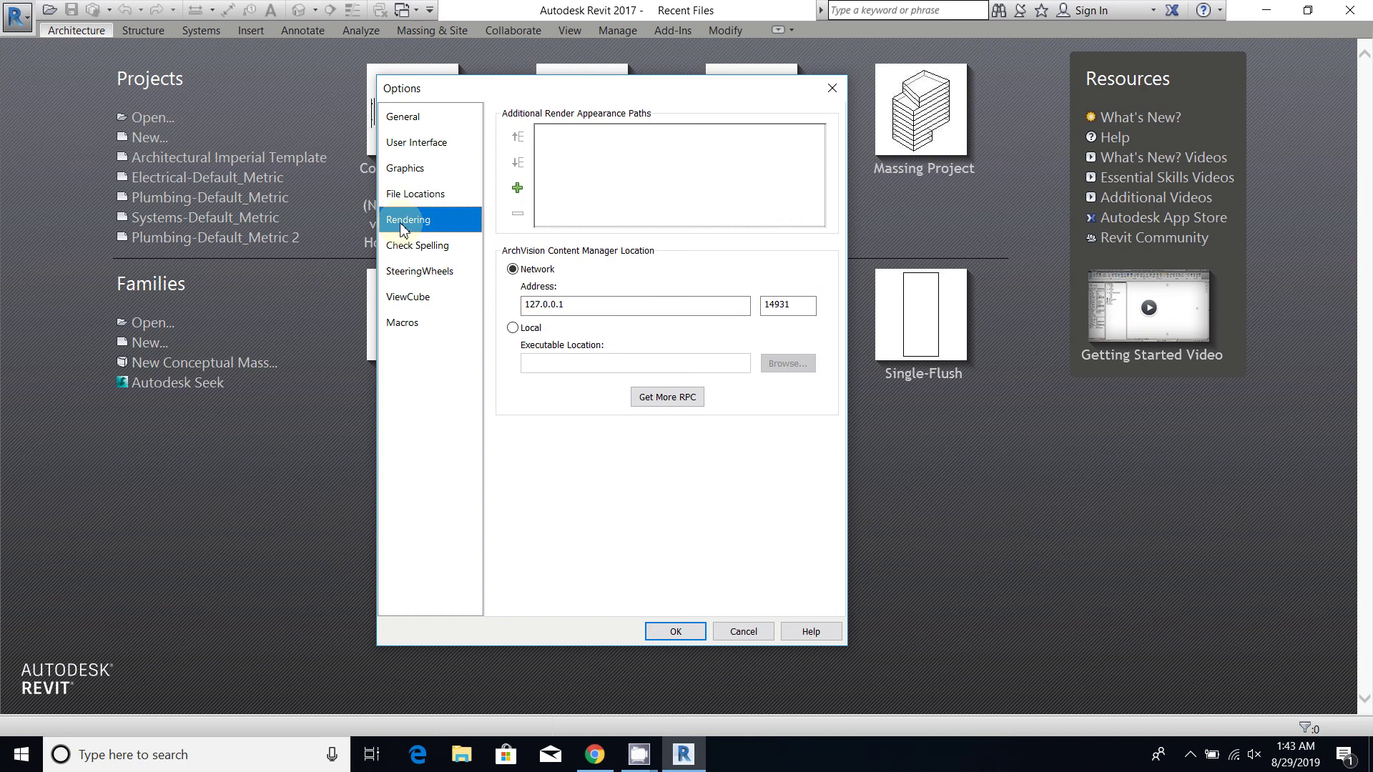
left_click(408, 250)
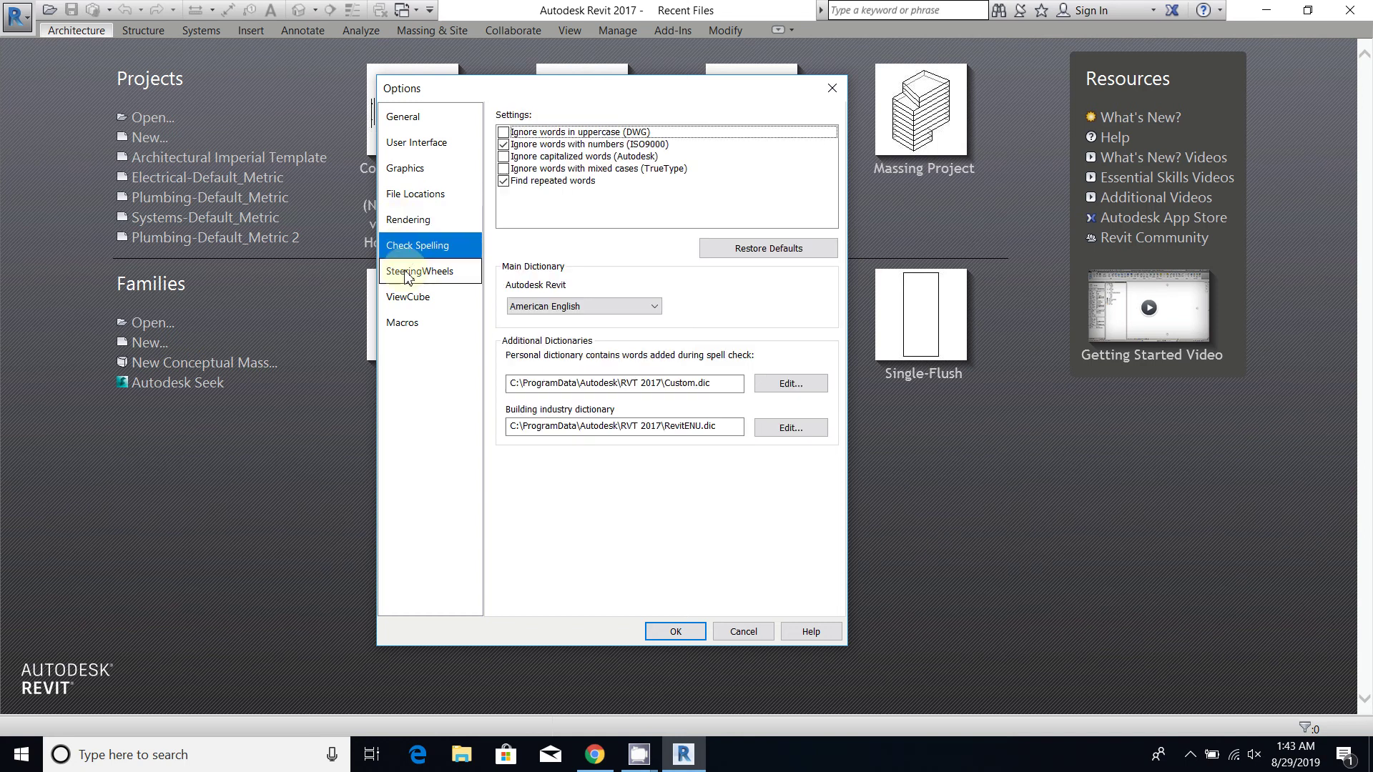
left_click(409, 275)
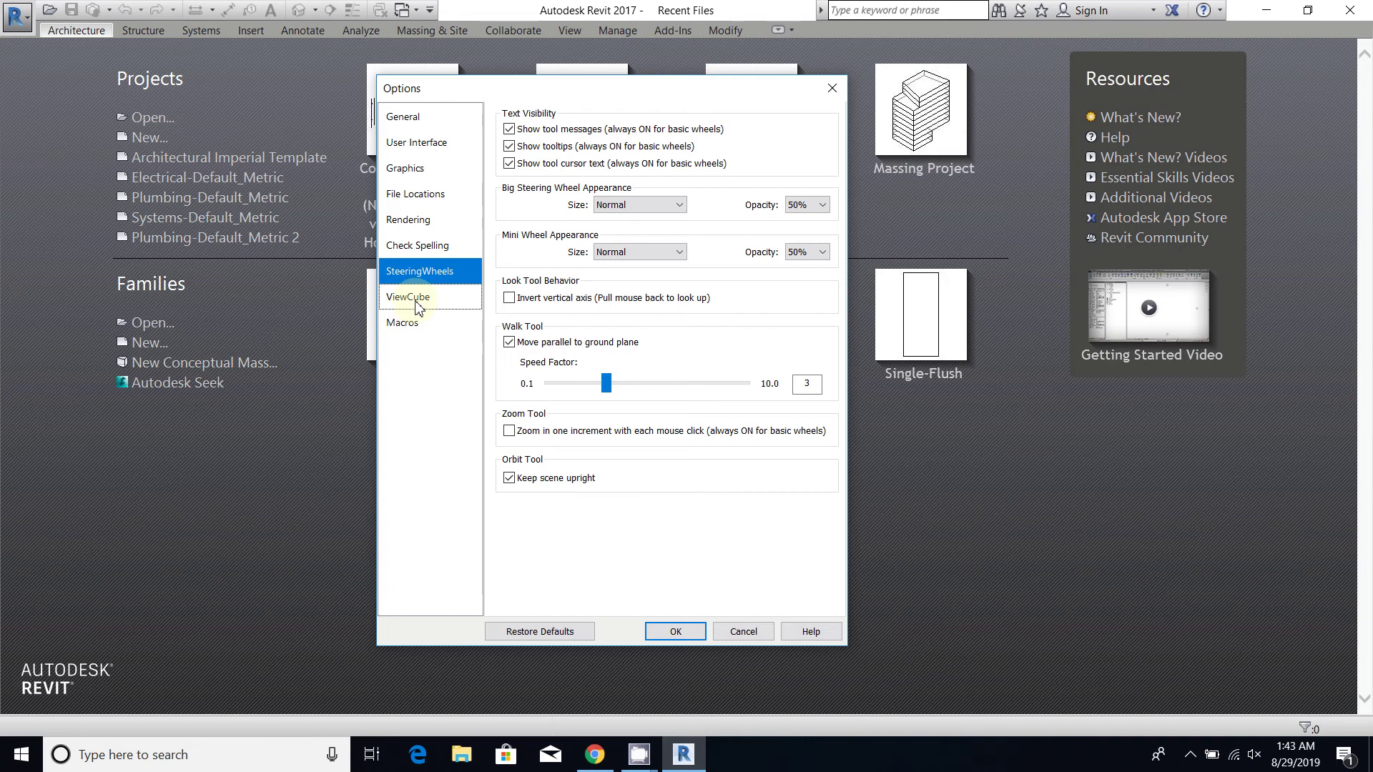
left_click(418, 306)
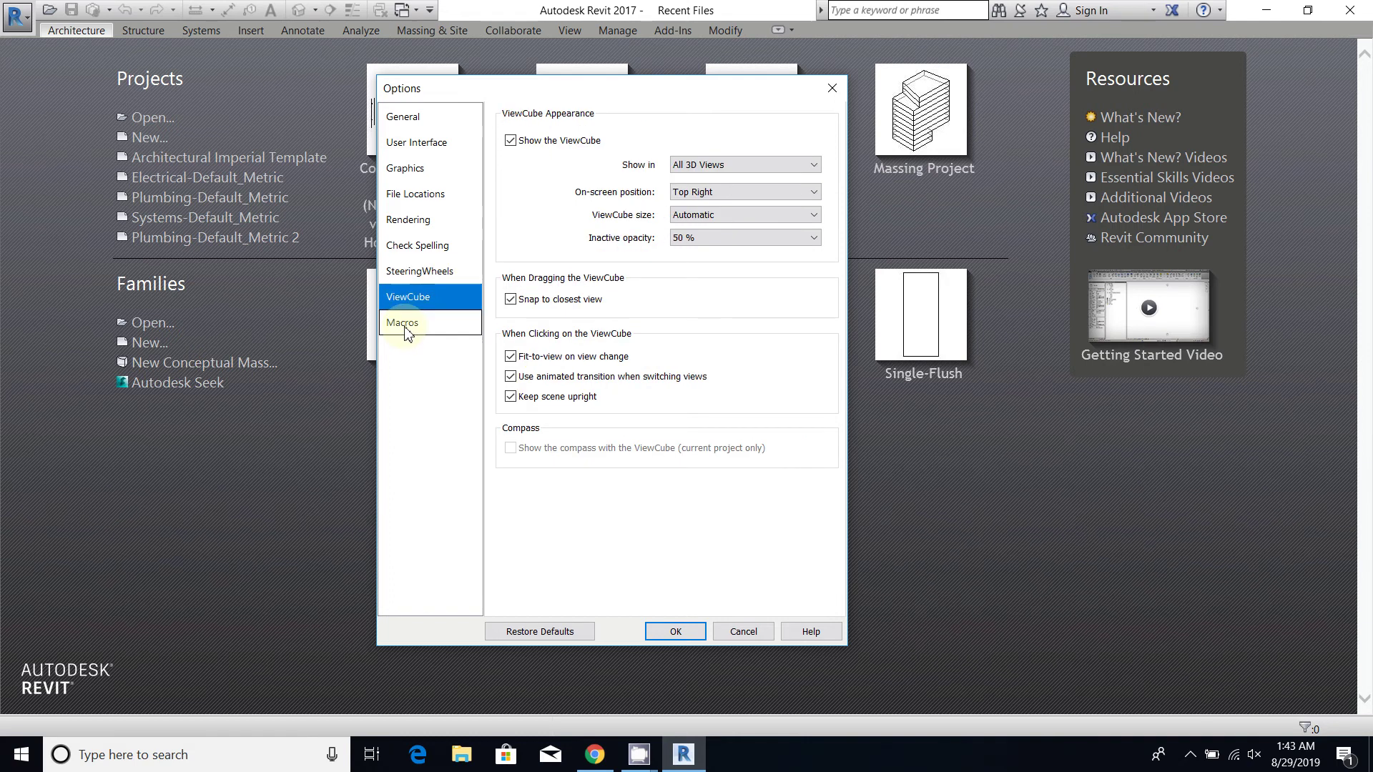
left_click(405, 328)
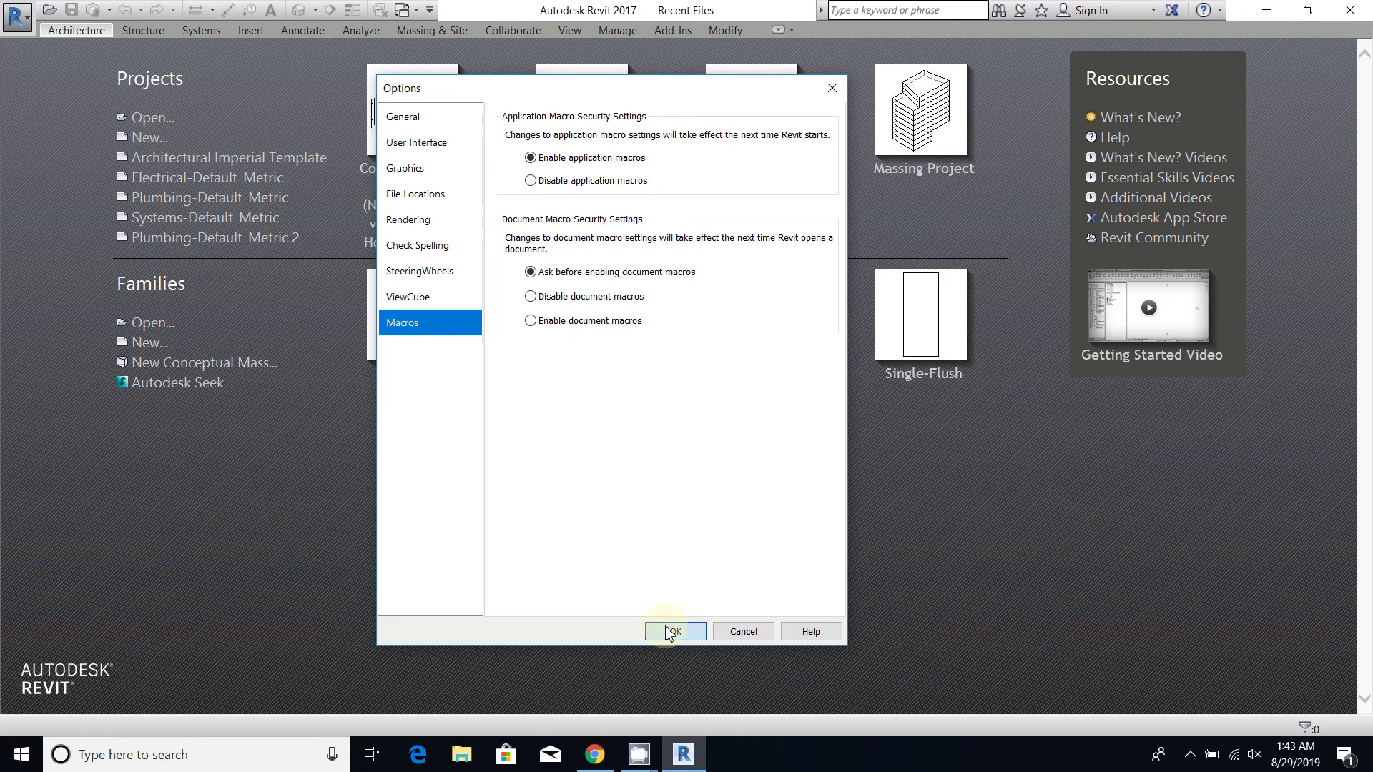
left_click(669, 632)
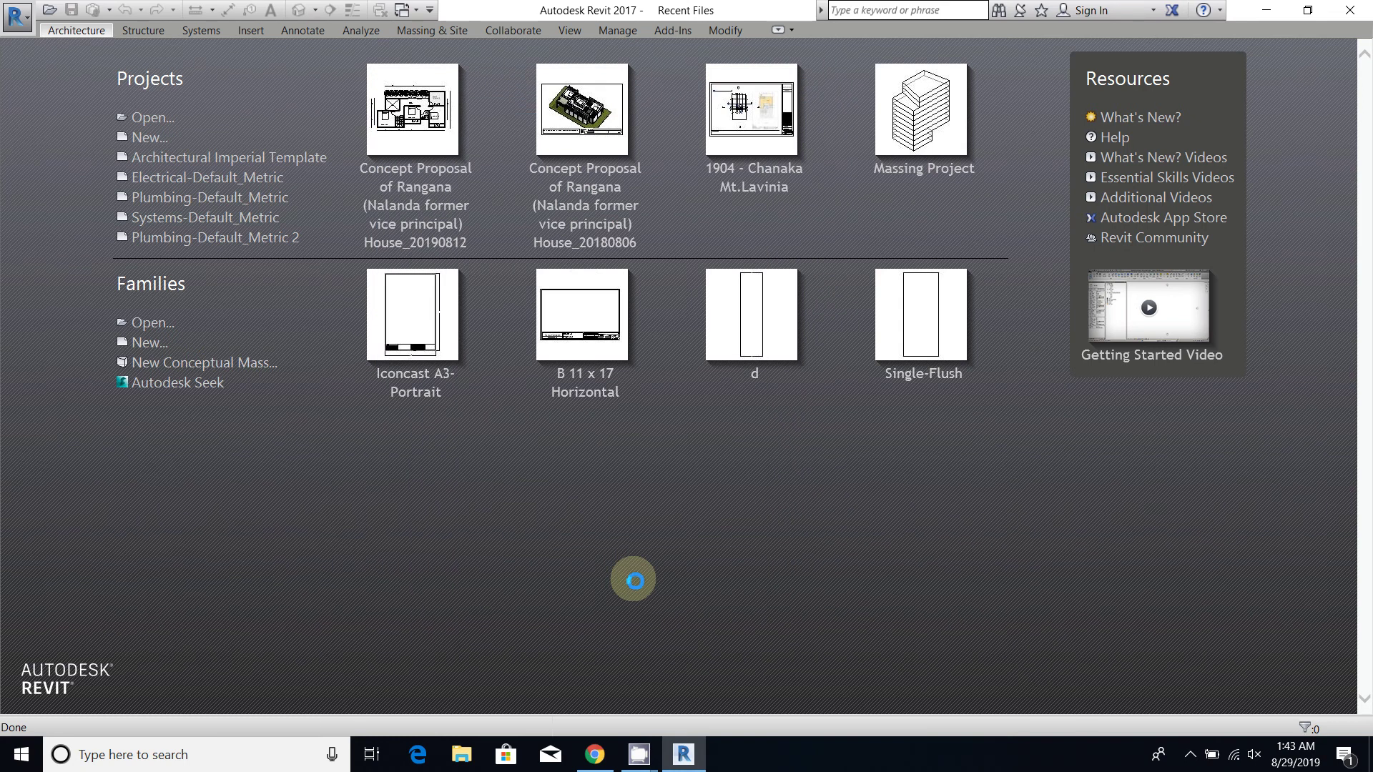
- Look through the available template files and create a new project from the Architectural Imperial Template
left_click(154, 143)
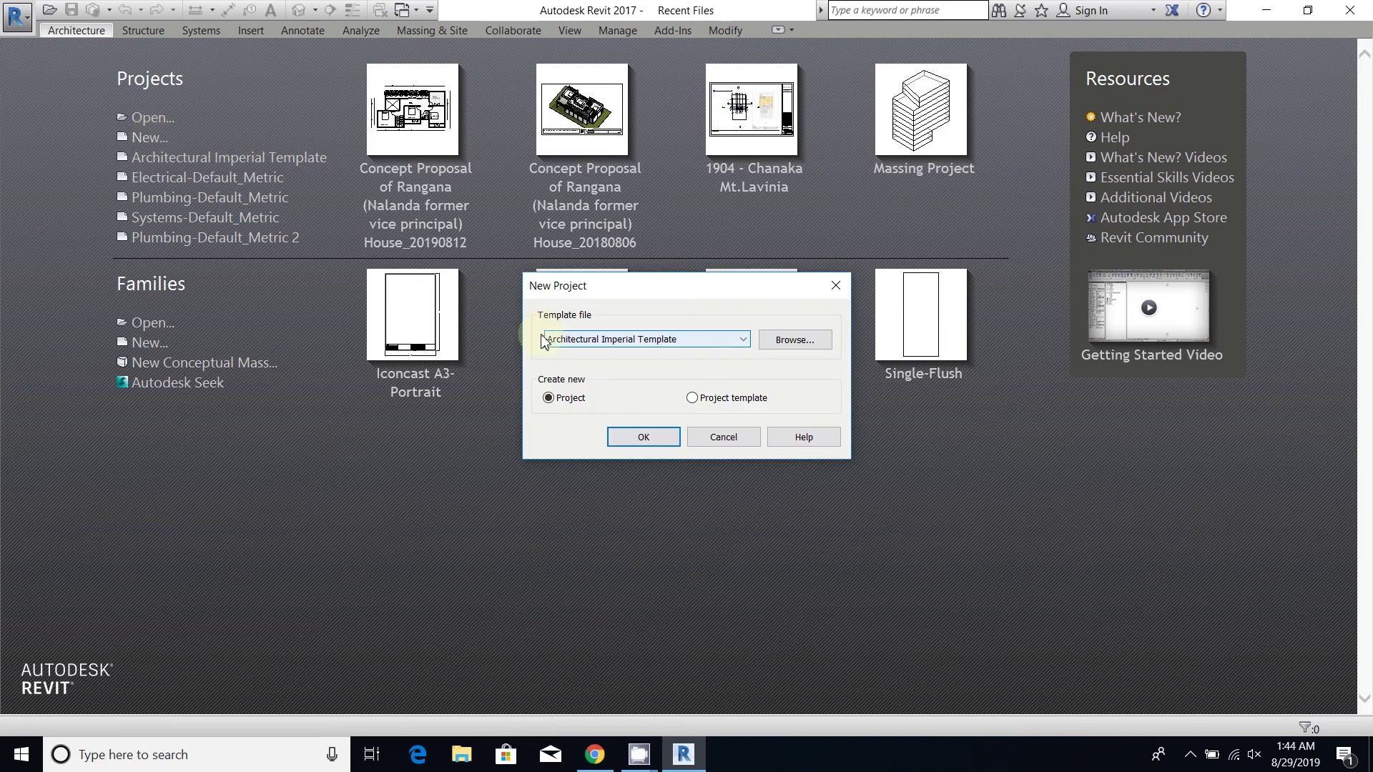
left_click(744, 340)
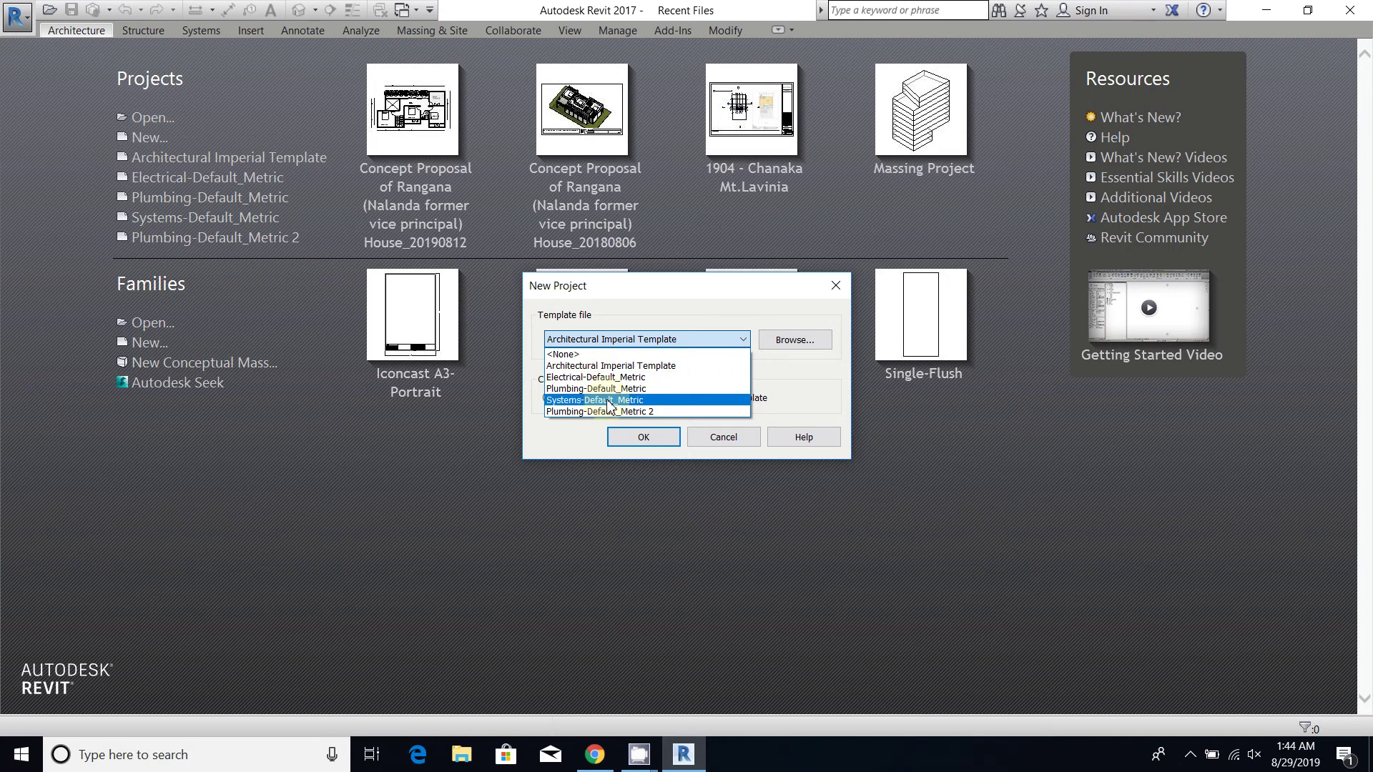
left_click(808, 343)
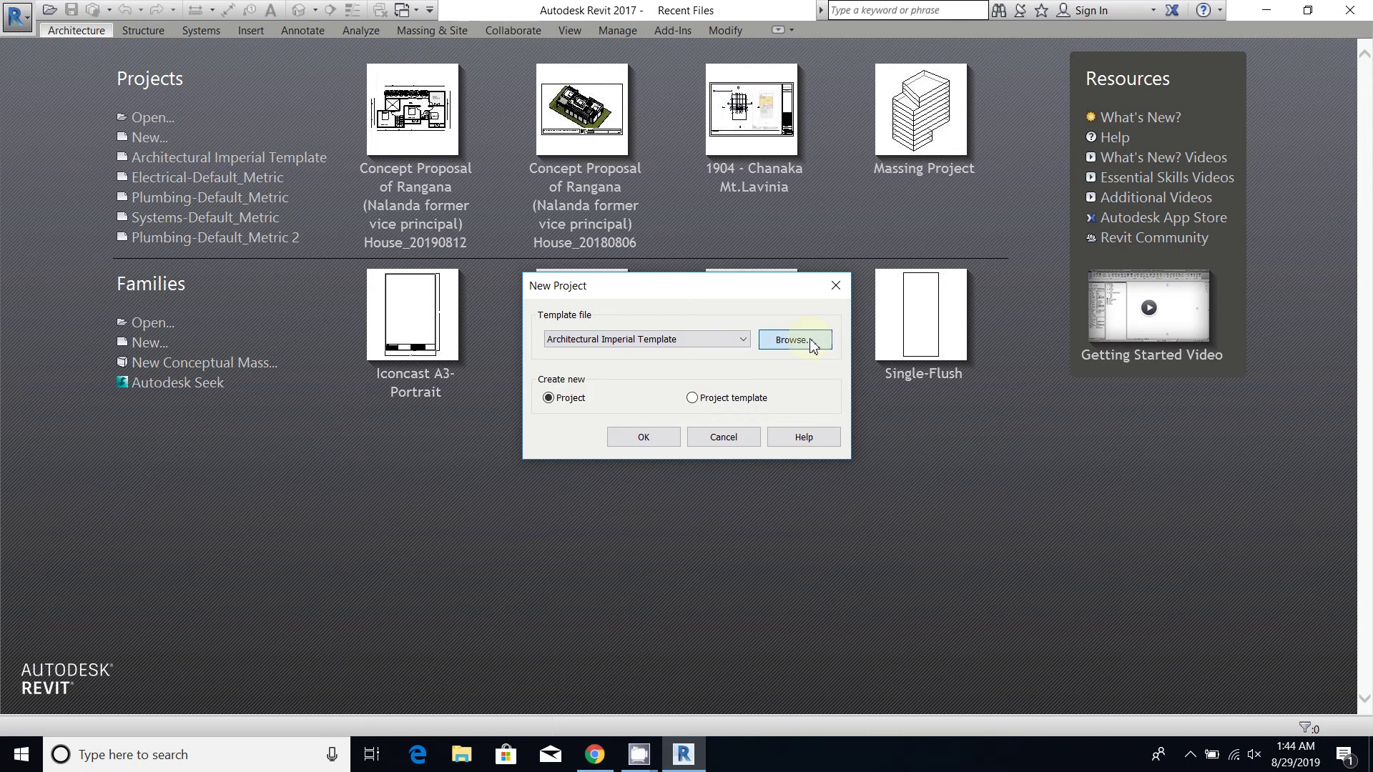
left_click(813, 344)
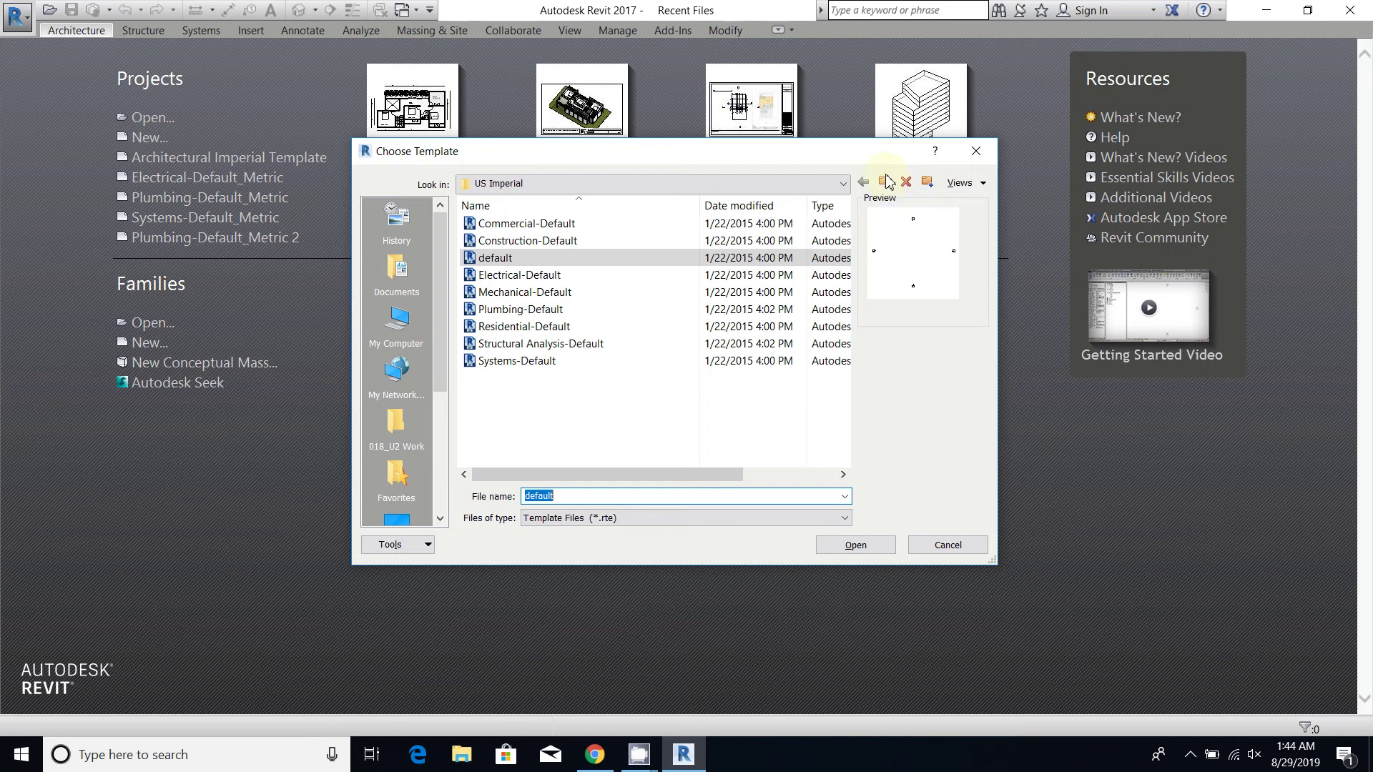
left_click(942, 543)
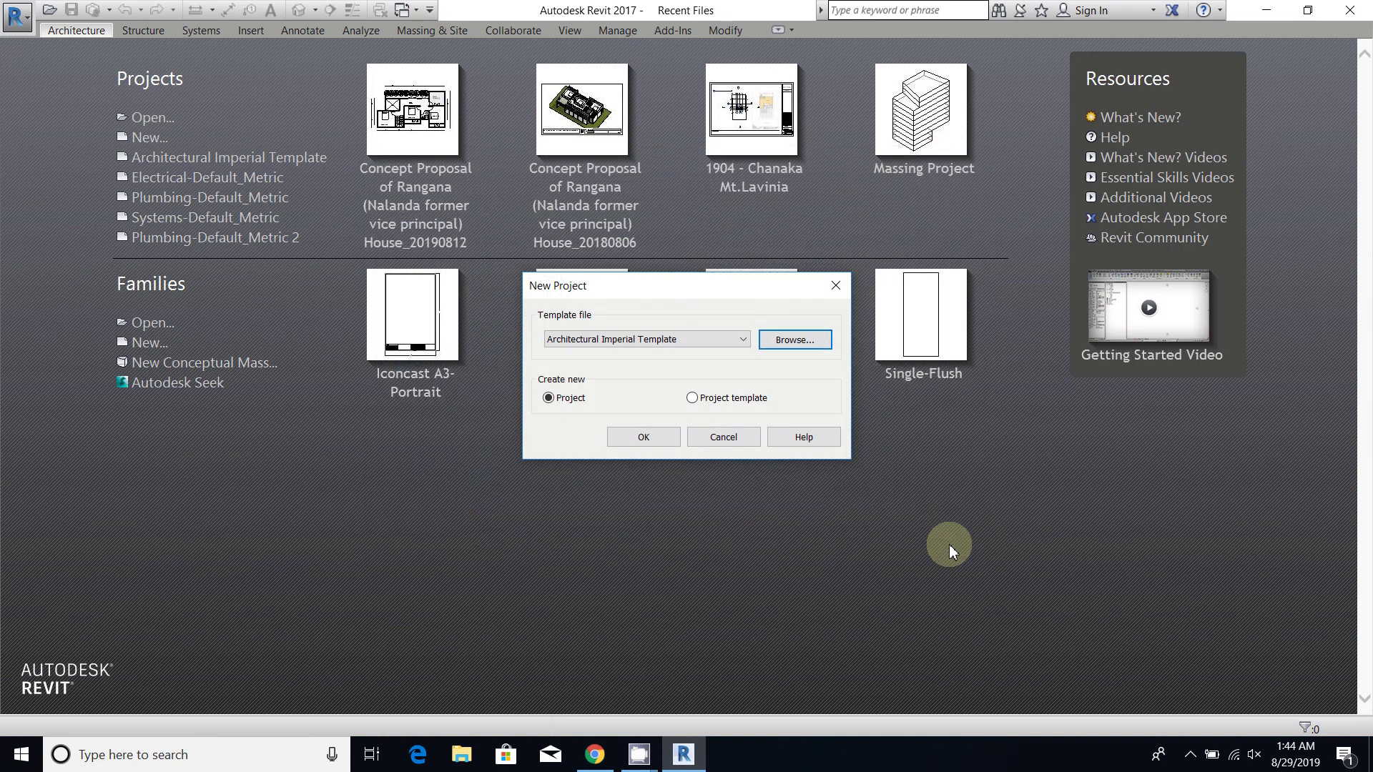
left_click(656, 443)
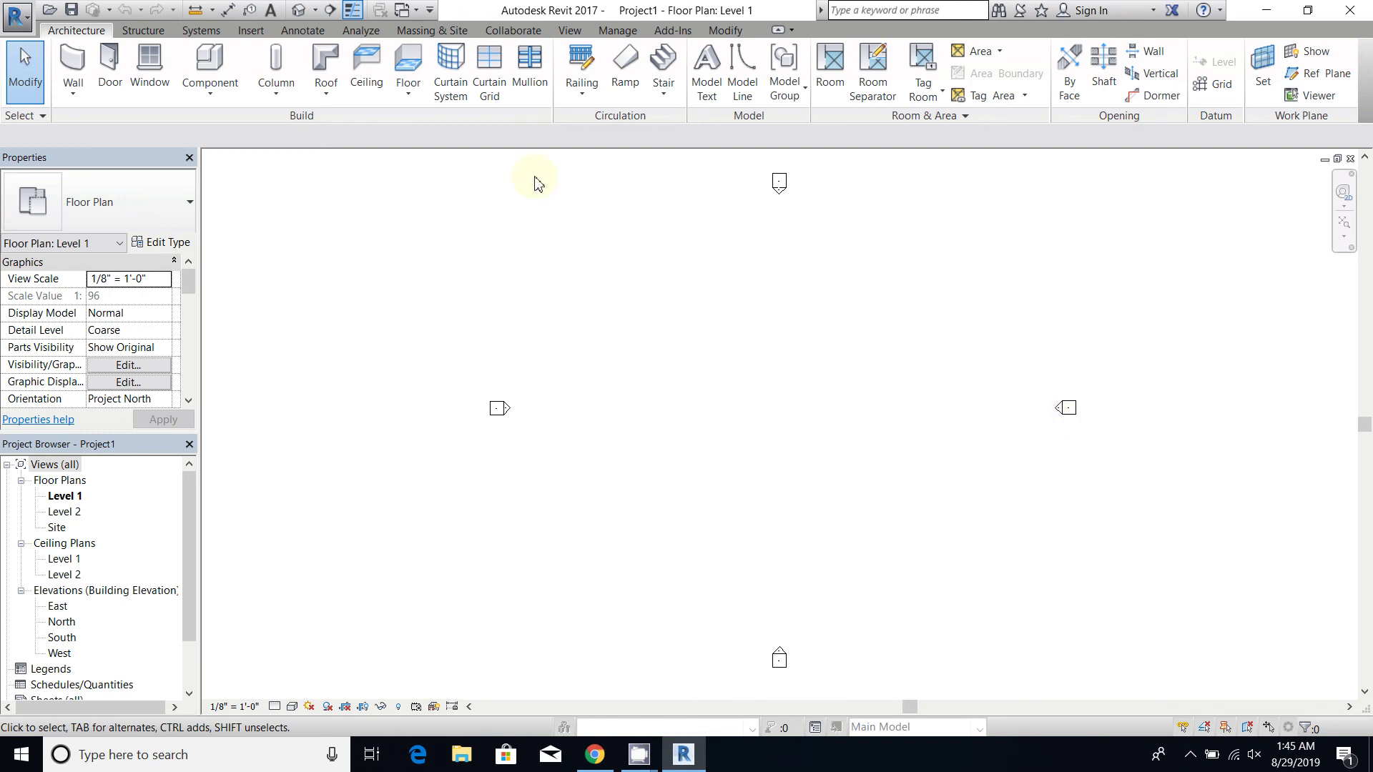
- Look at the Save As choices for the new project and close the project without saving
left_click(14, 22)
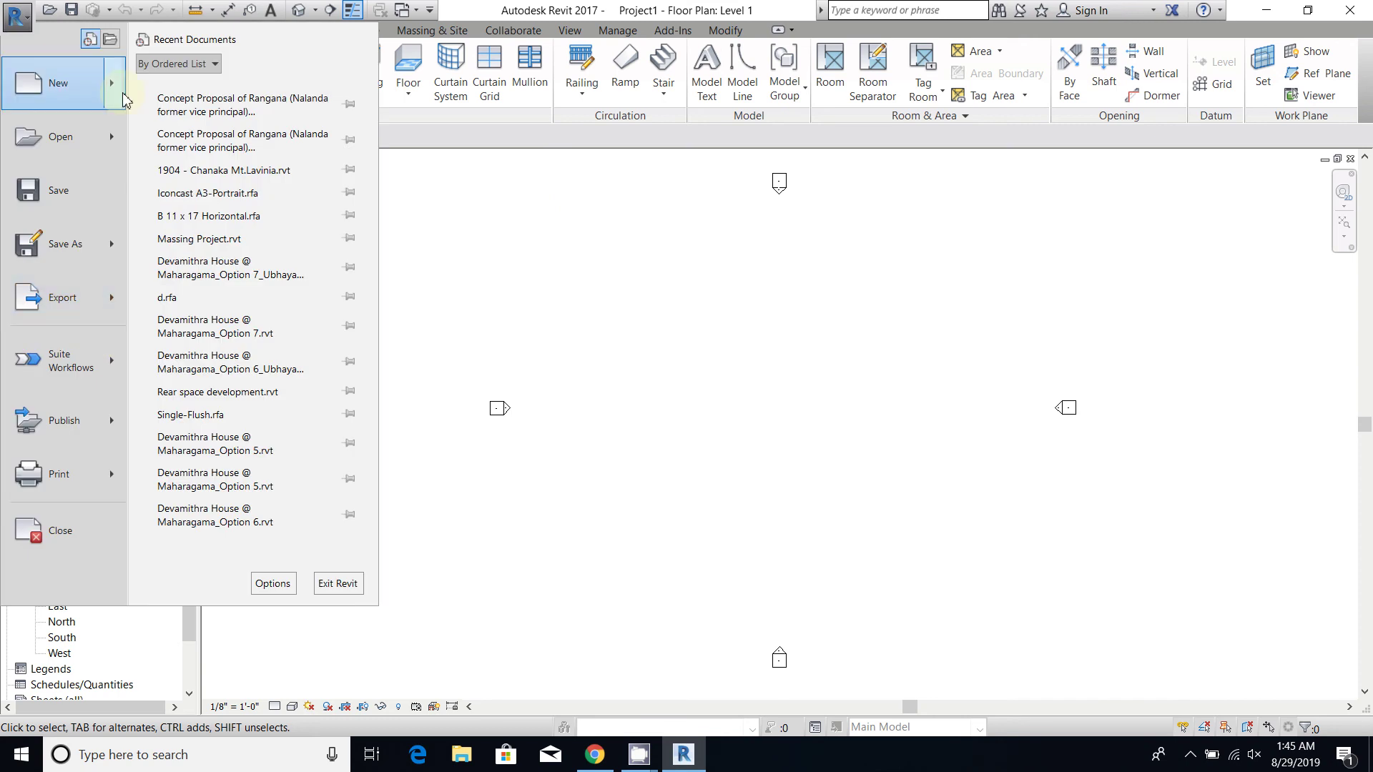
mouse_move(100, 250)
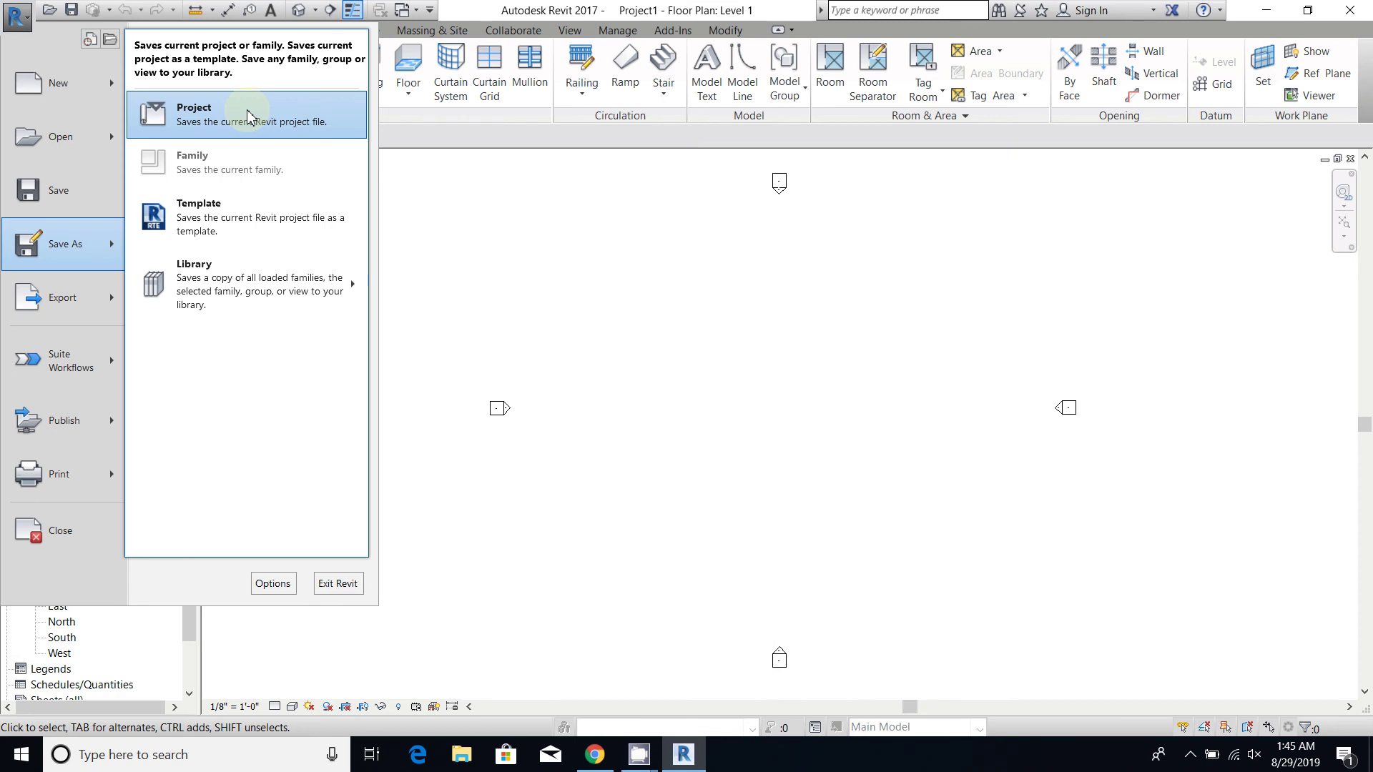
key("Escape")
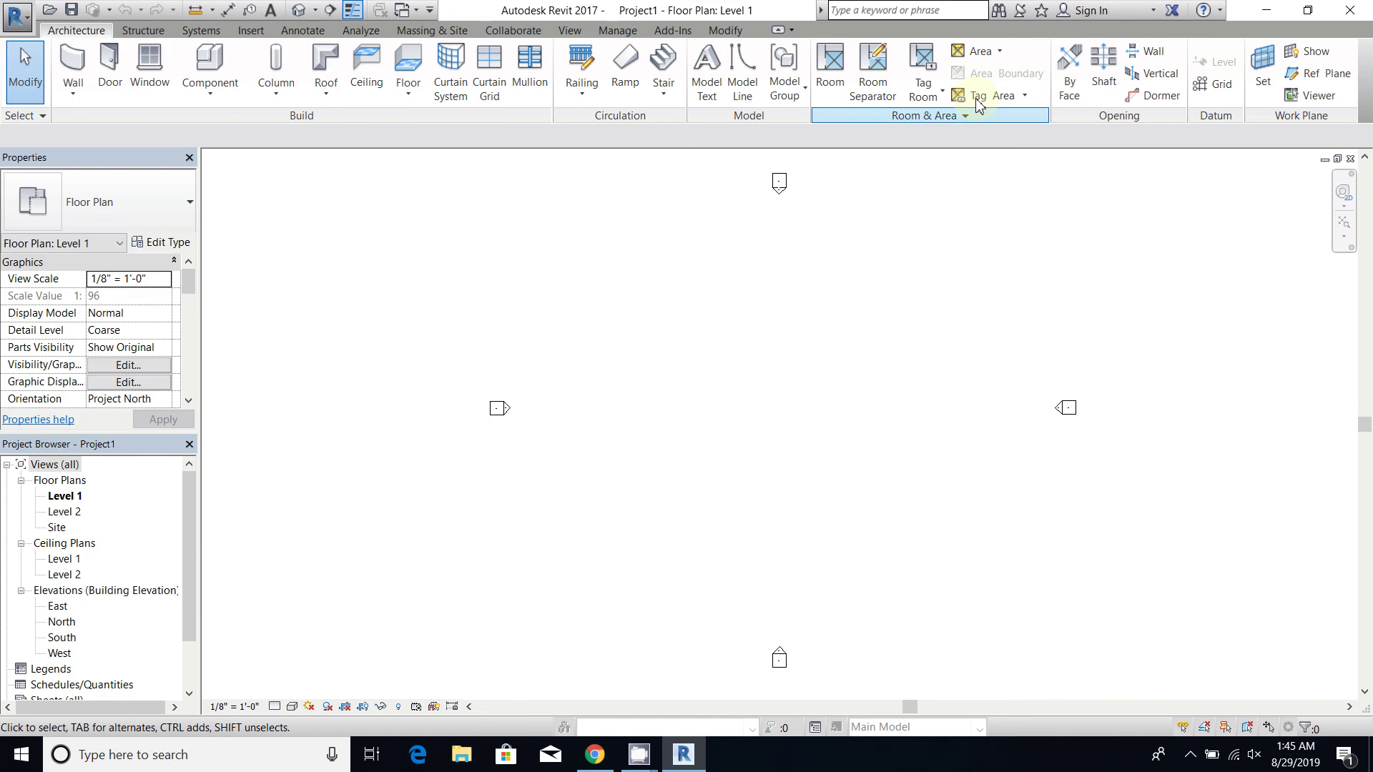
left_click(1351, 159)
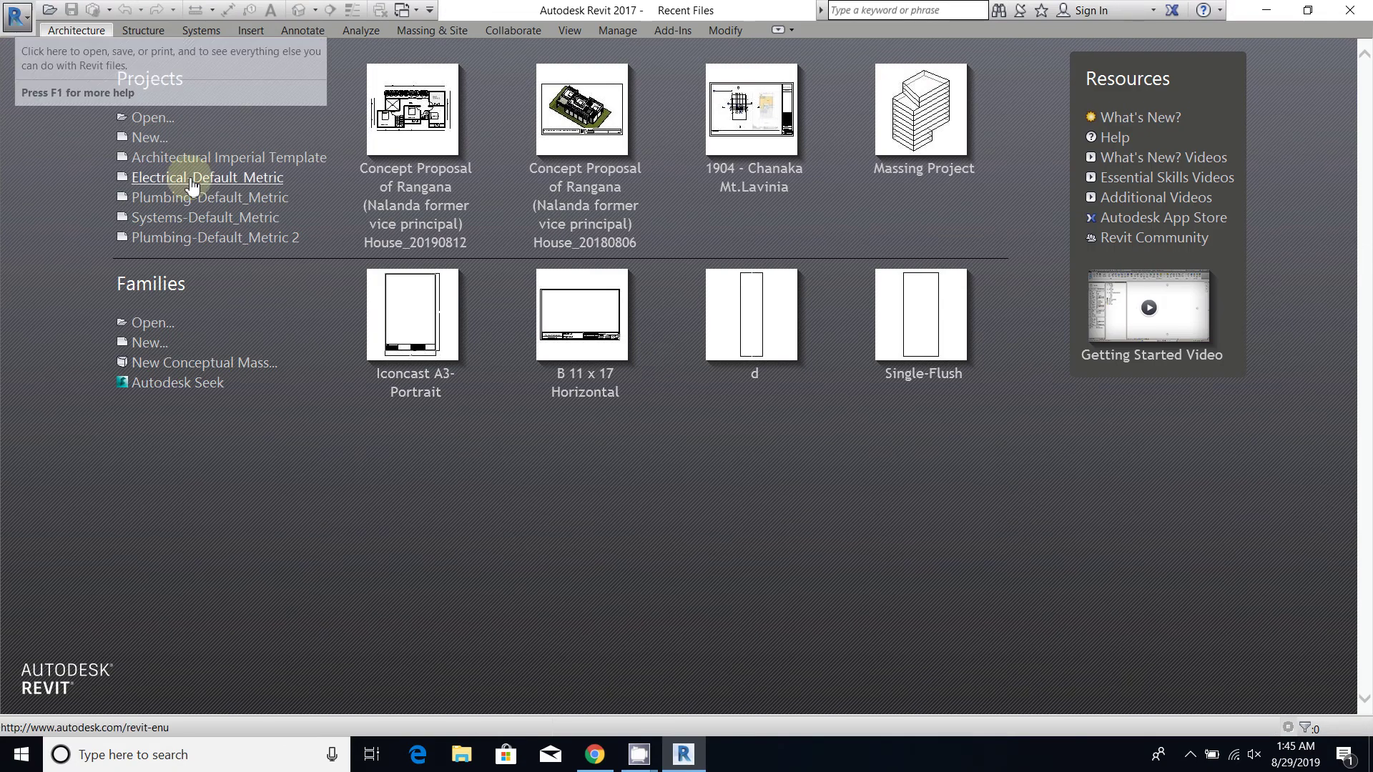
- Start another new project based on the Architectural Imperial Template
key("ctrl+n")
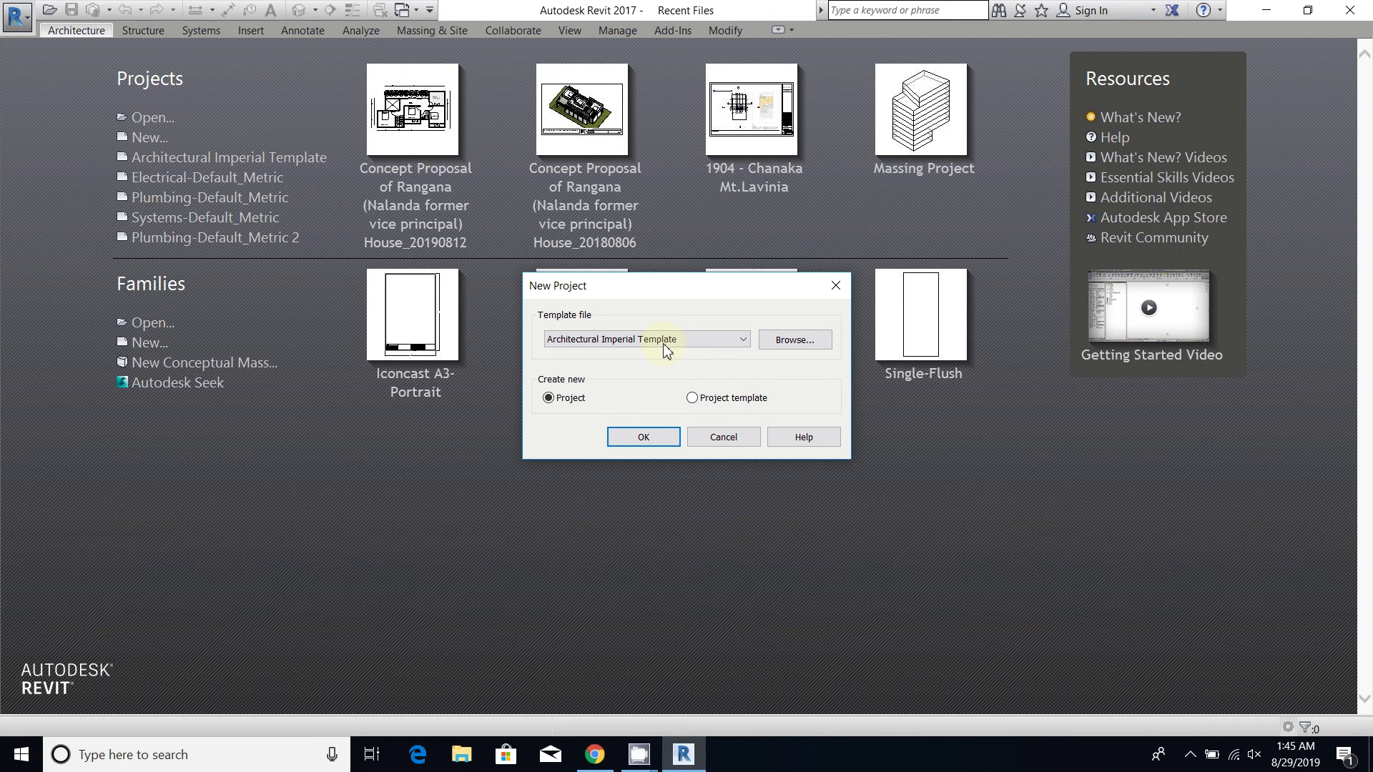
left_click(633, 443)
left_click(16, 17)
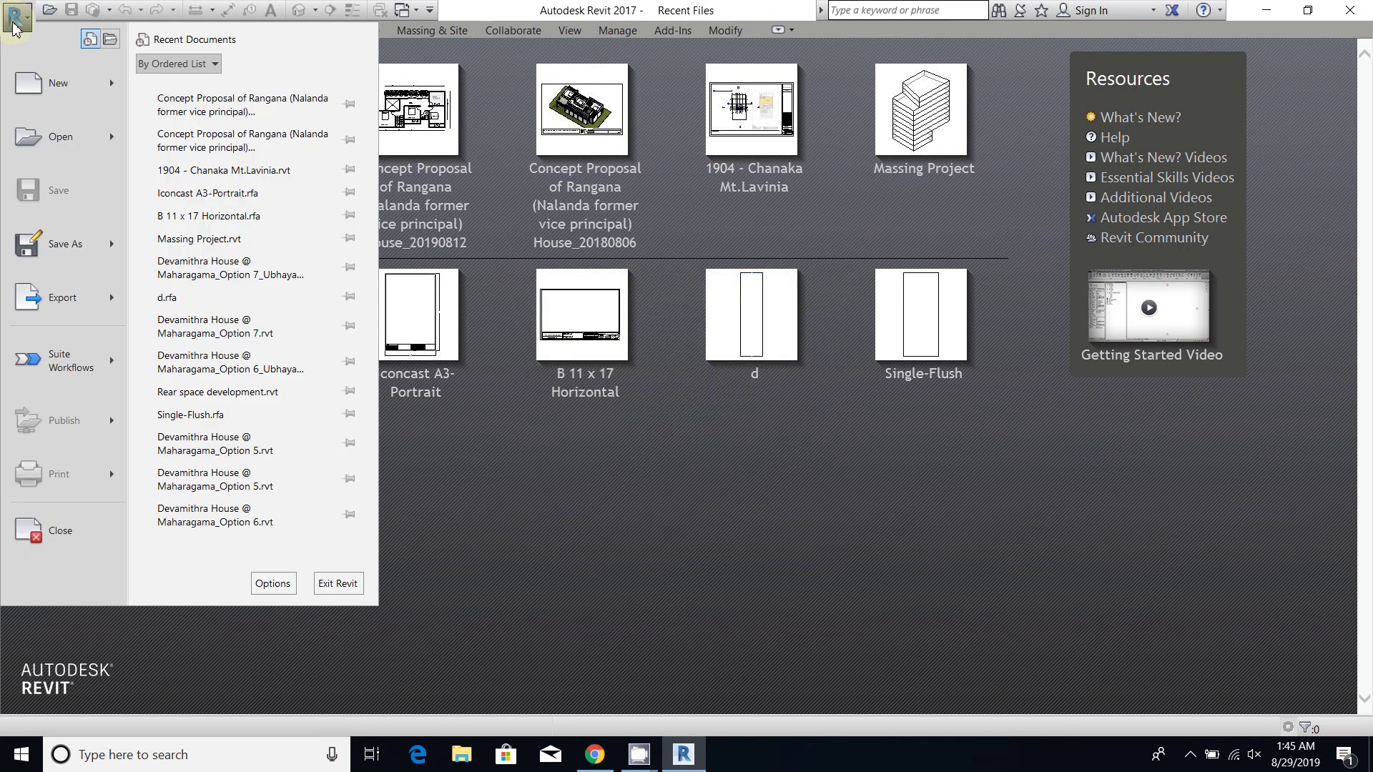
mouse_move(47, 91)
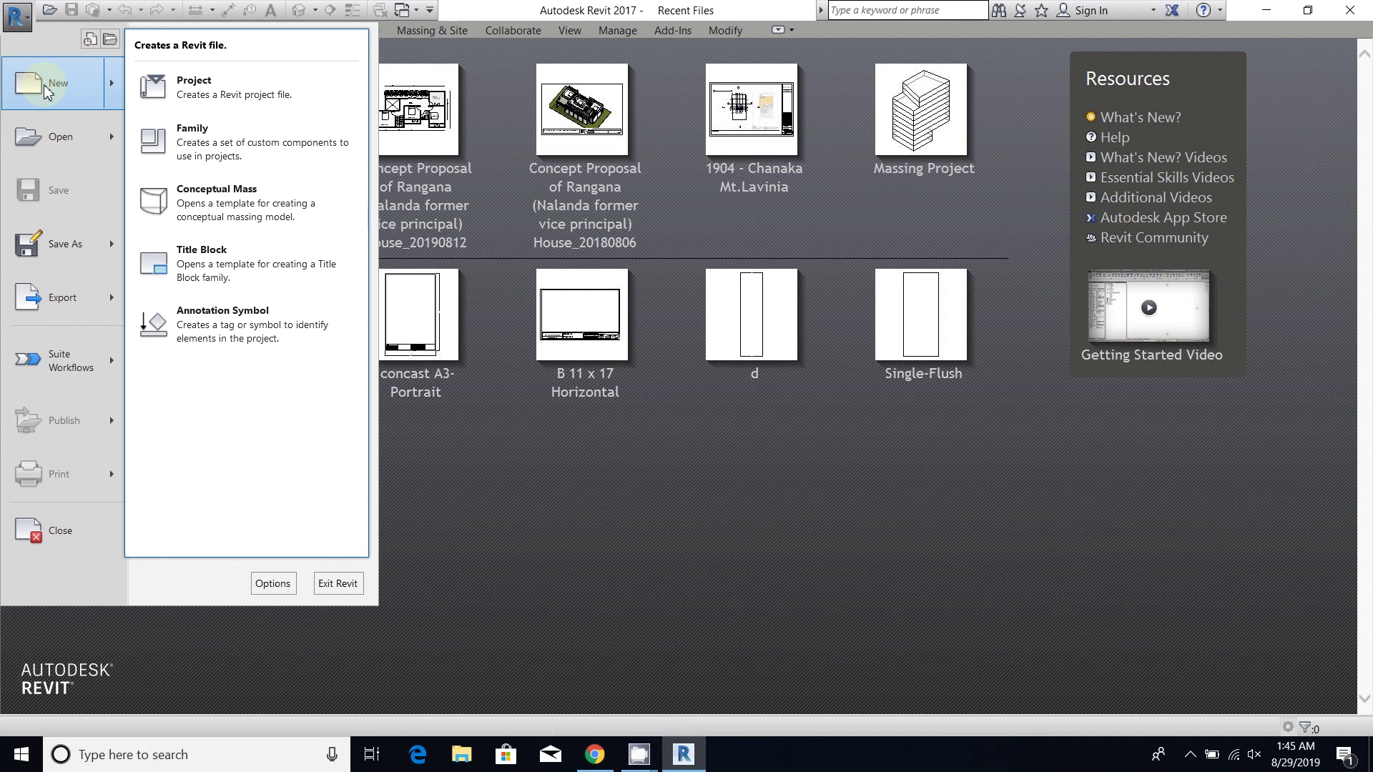
left_click(213, 103)
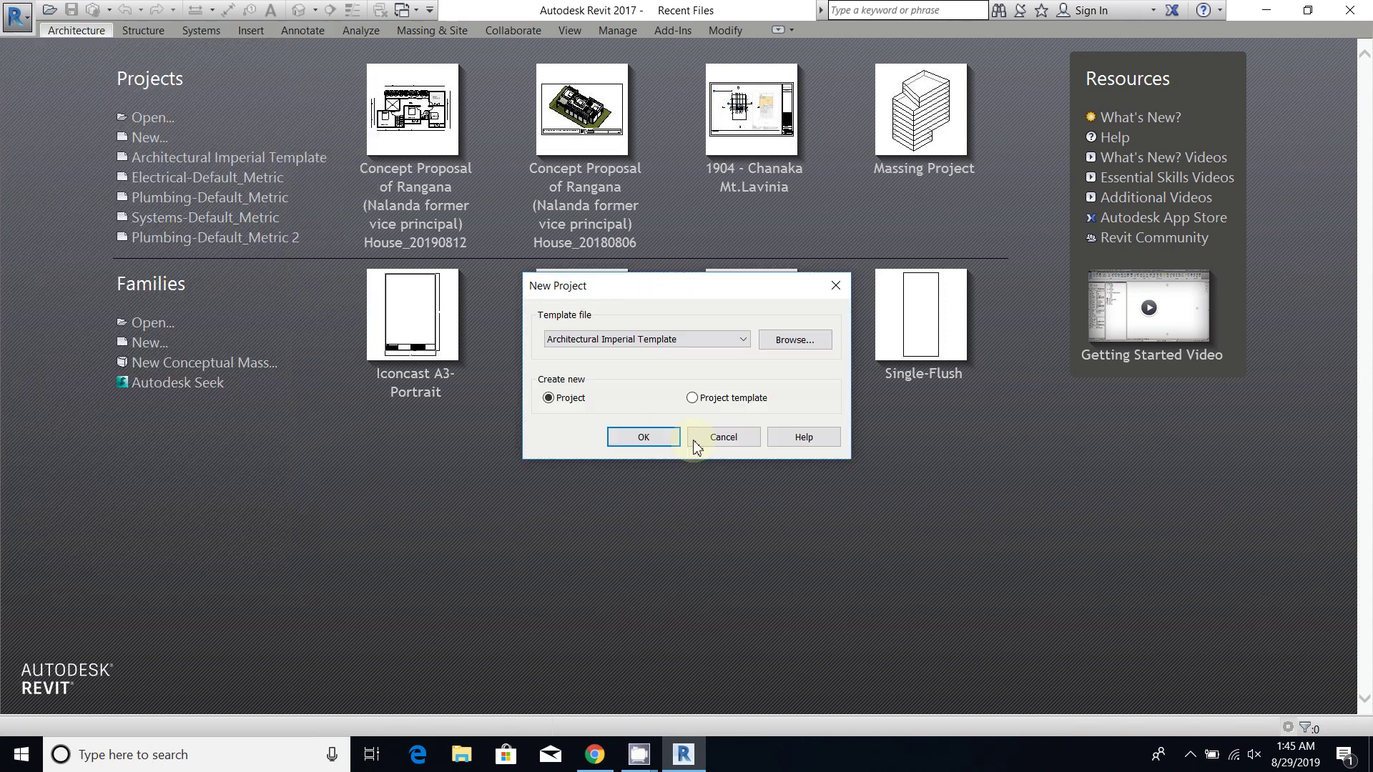
left_click(645, 439)
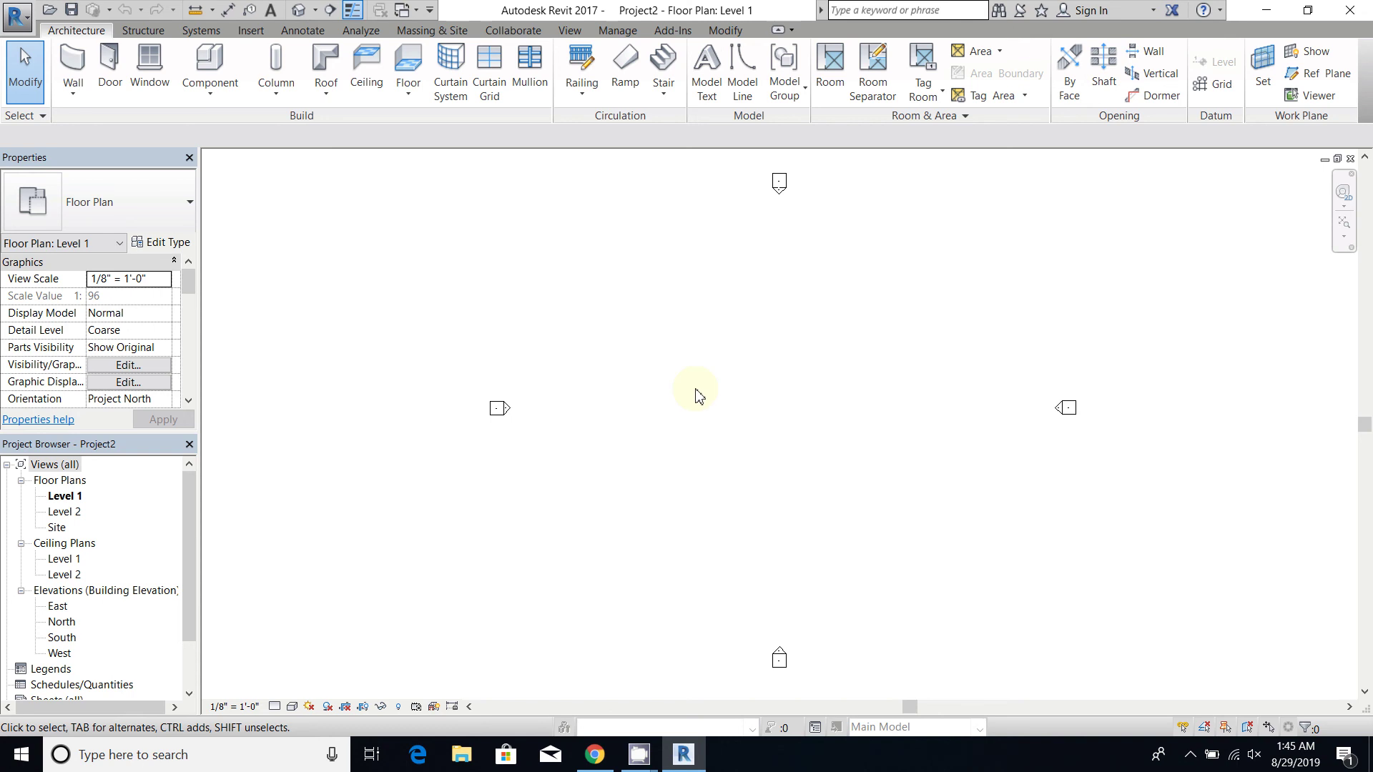
- Begin saving the file as a project and set Maximum to 1 in the file save options
left_click(14, 16)
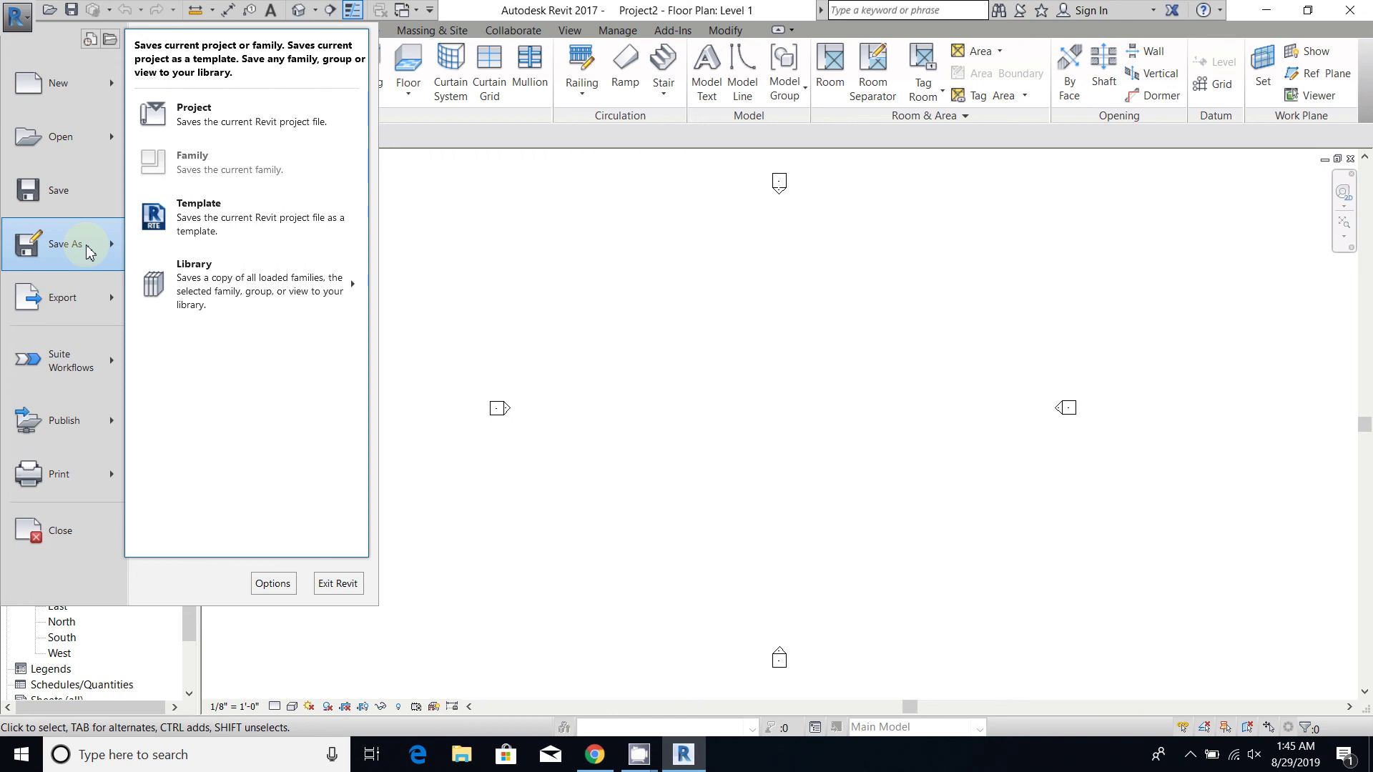
left_click(248, 127)
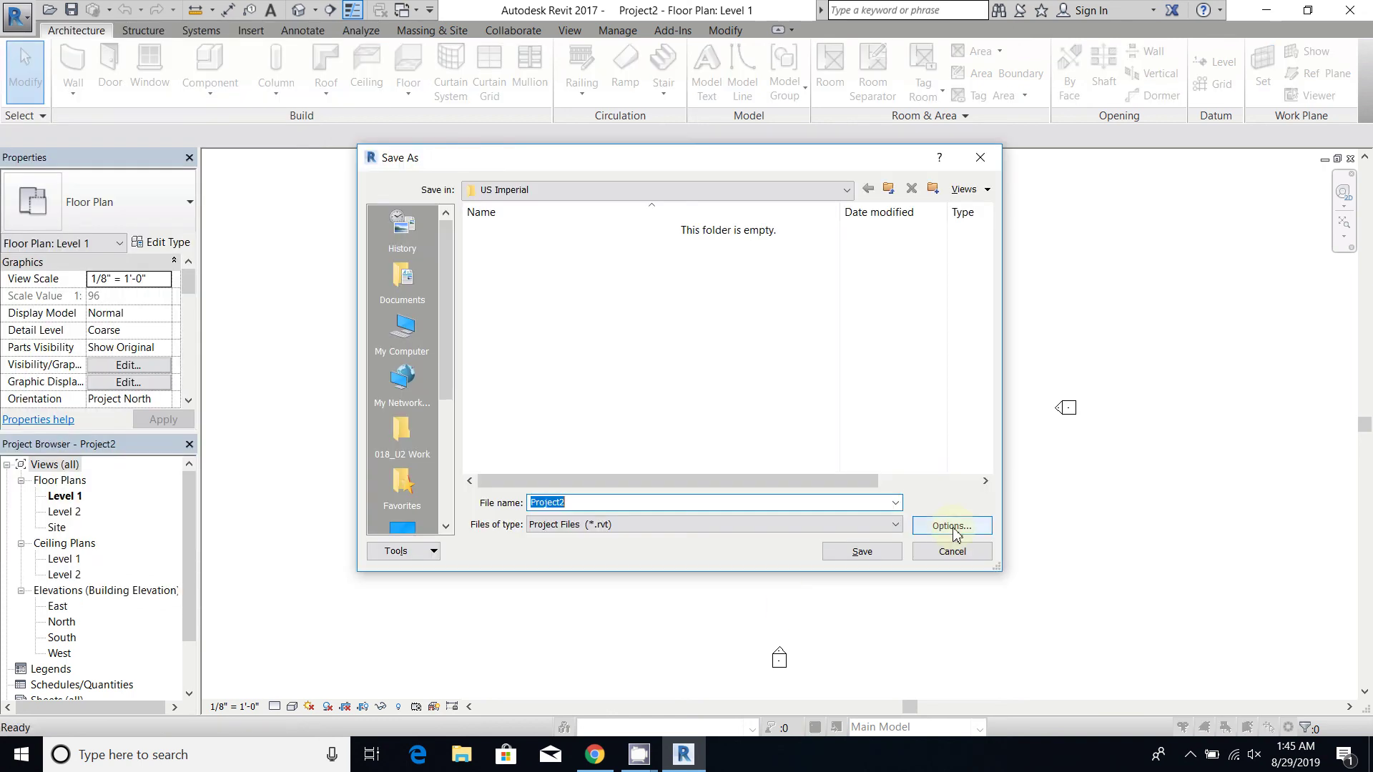
left_click(955, 529)
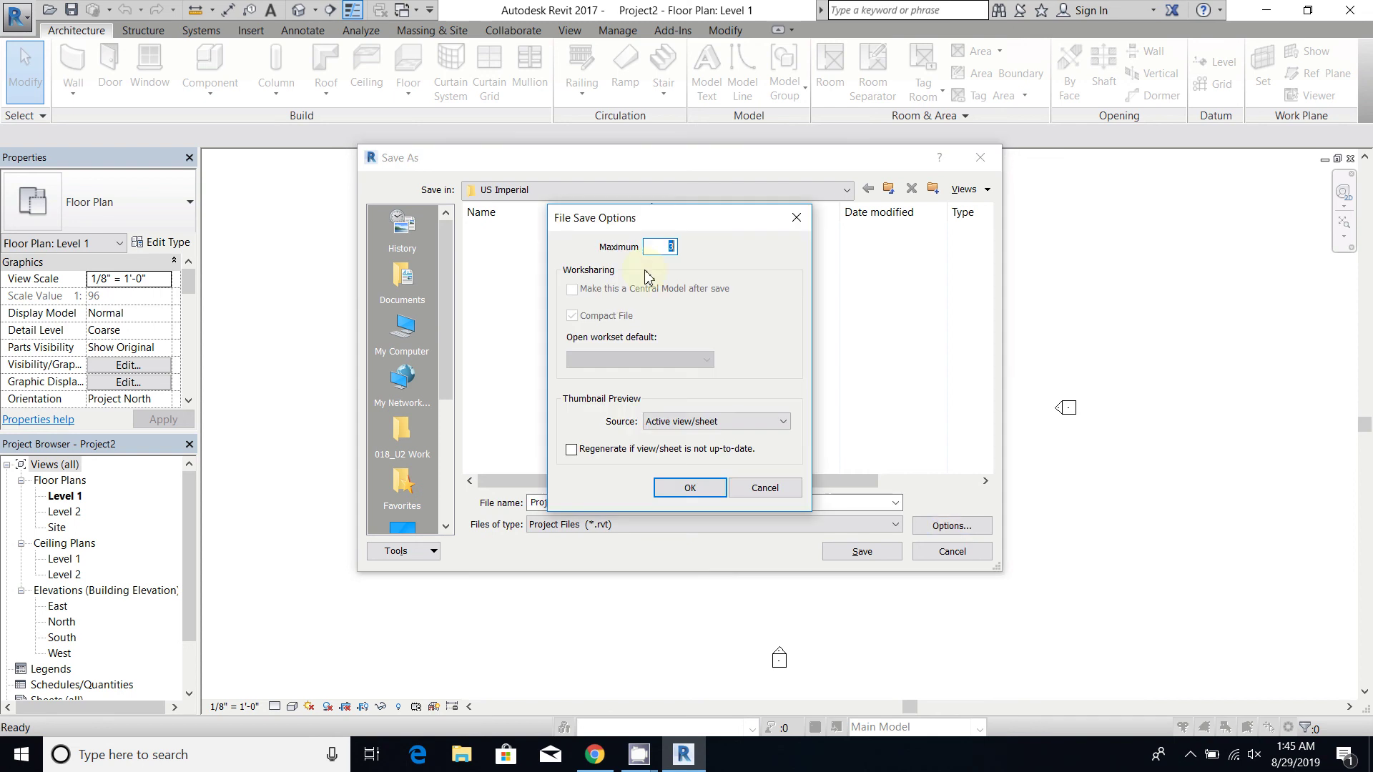
type("1")
- Accept the file save options with Active view/sheet as the thumbnail preview source and leave Save As without saving the project
left_click(678, 425)
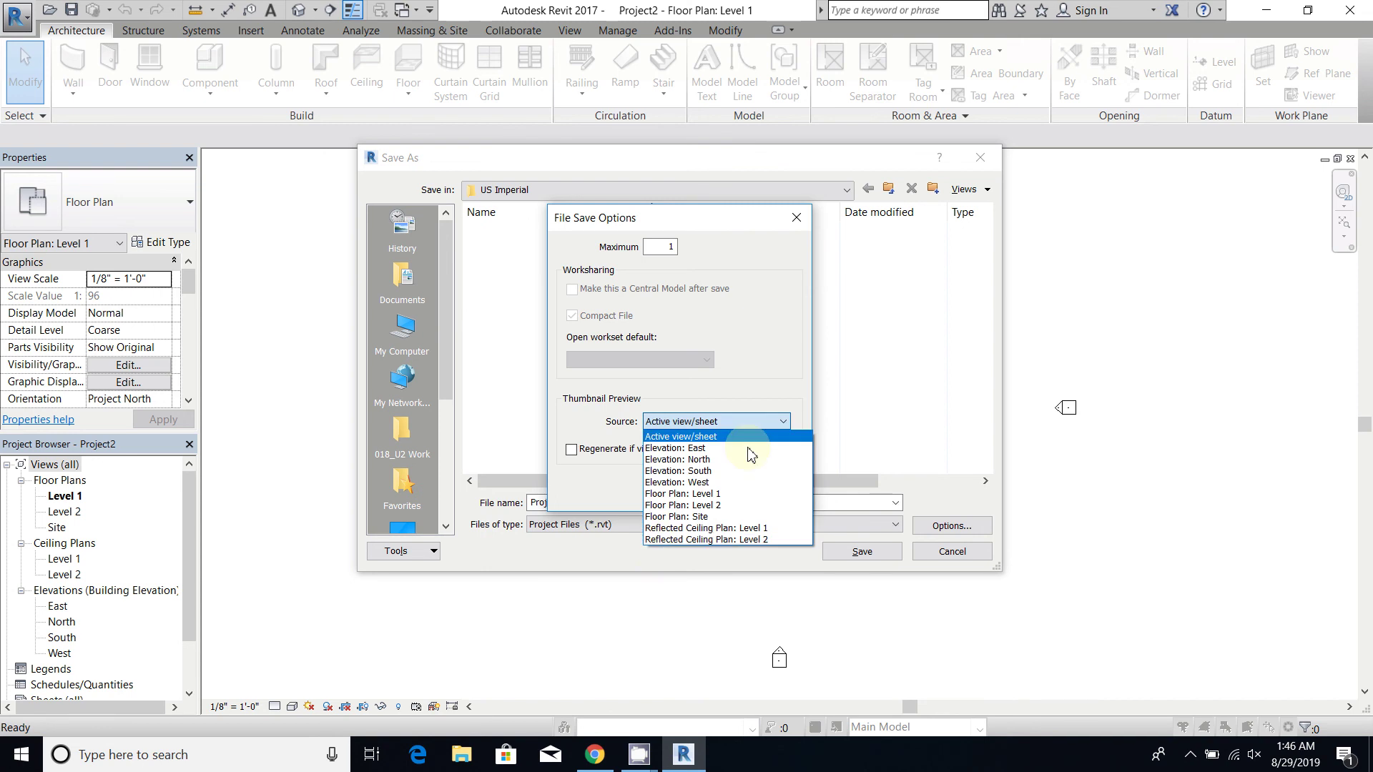
left_click(694, 437)
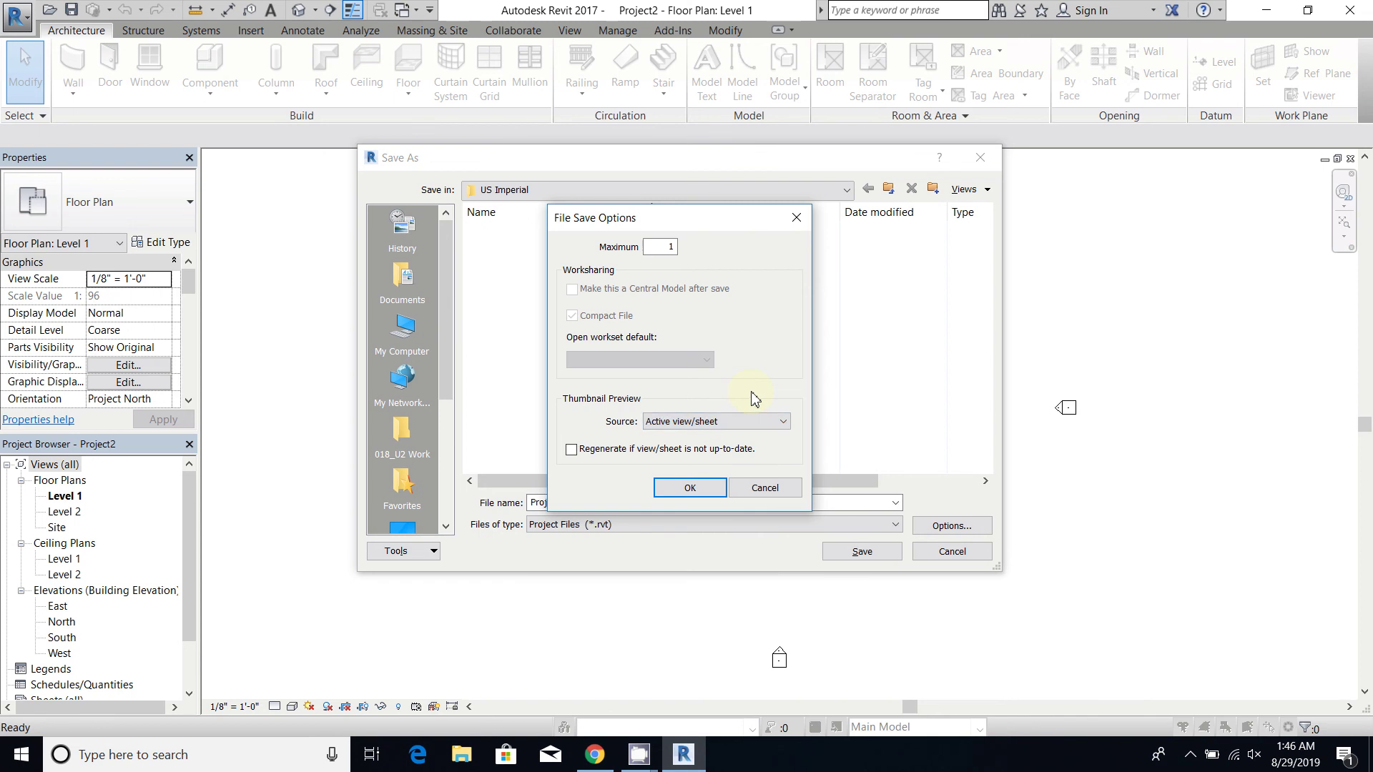
left_click(755, 428)
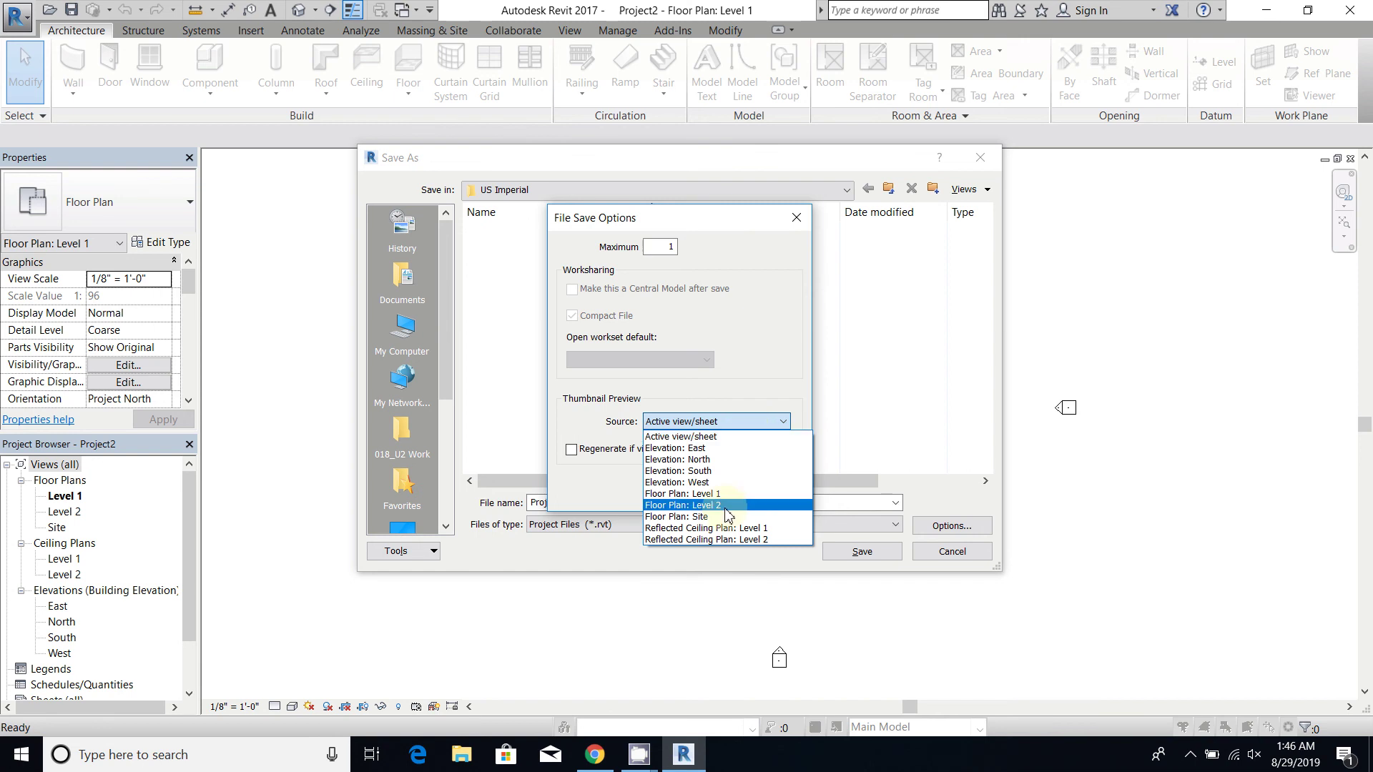
left_click(787, 371)
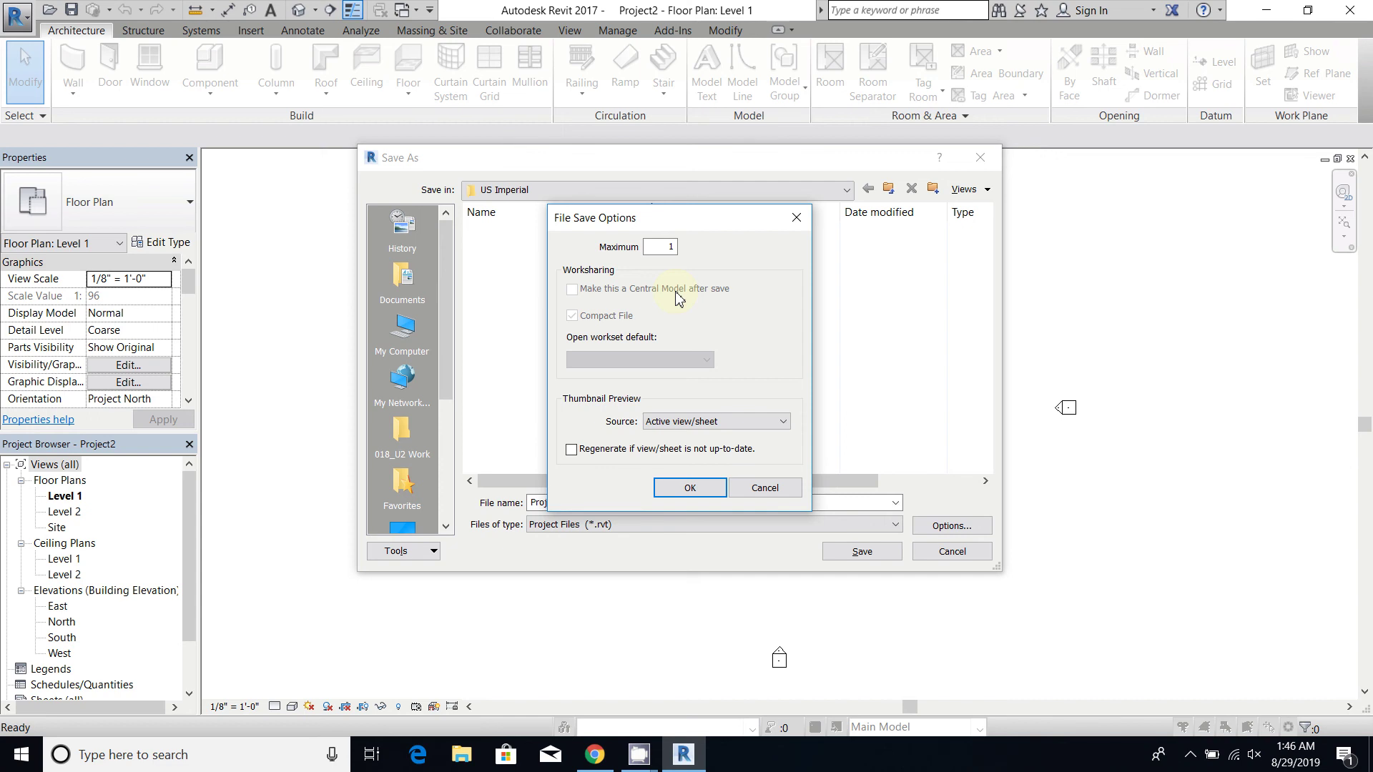
left_click(703, 494)
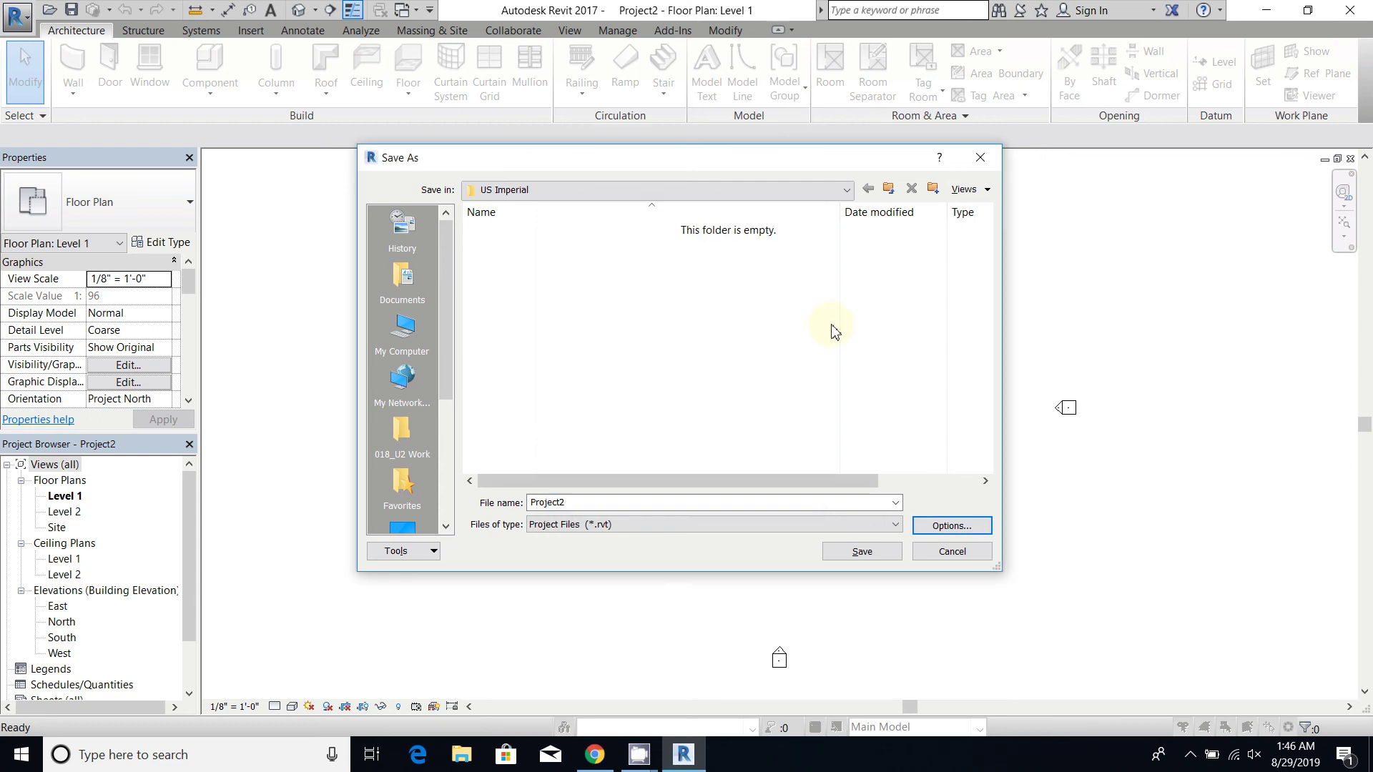
double_click(592, 508)
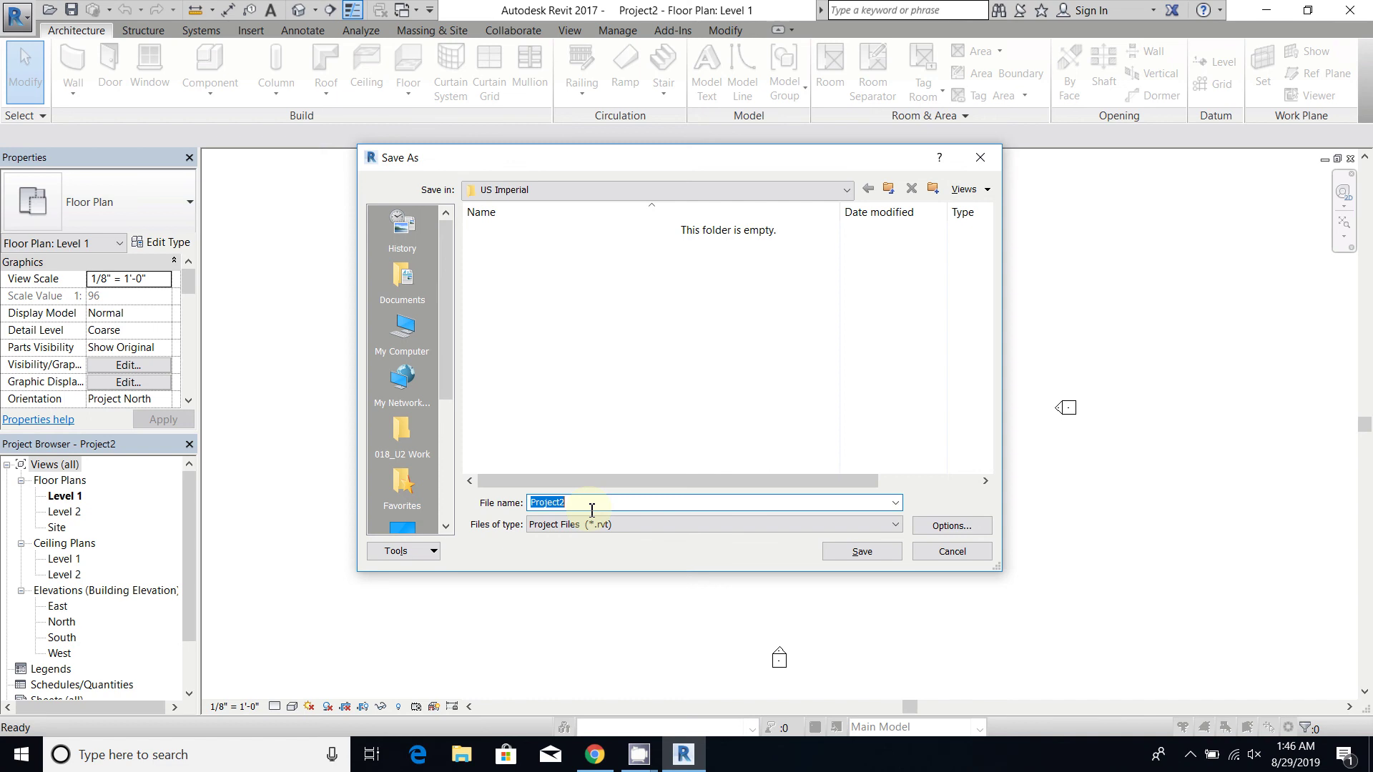
left_click(952, 552)
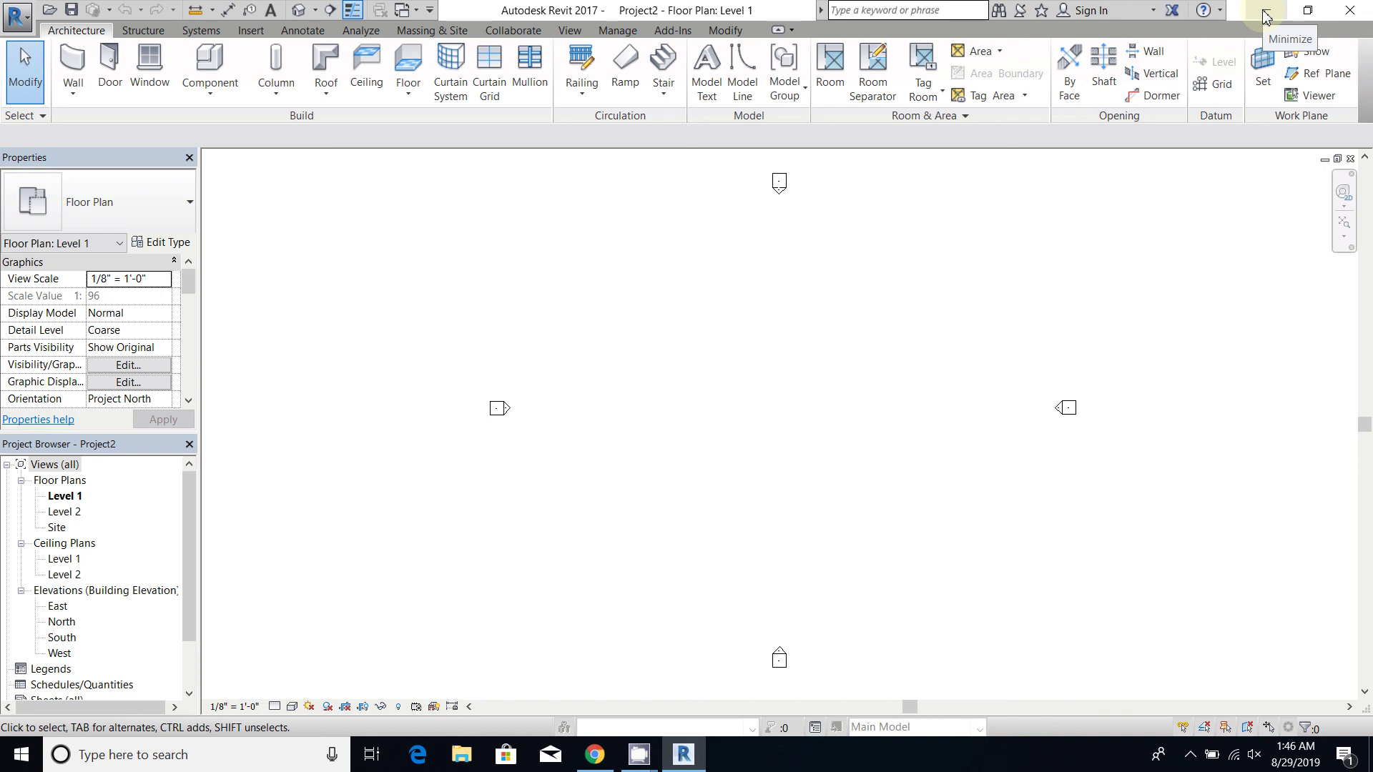
left_click(639, 754)
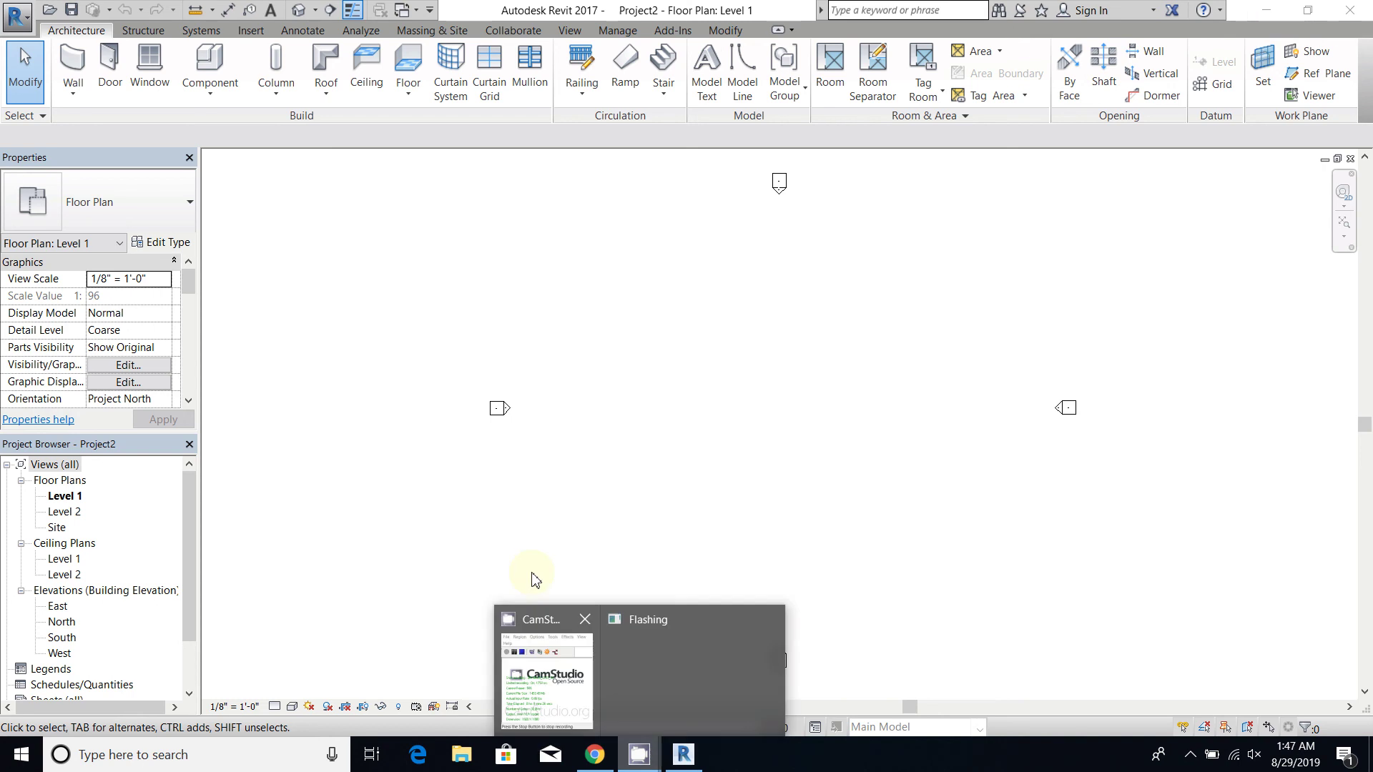
left_click(583, 655)
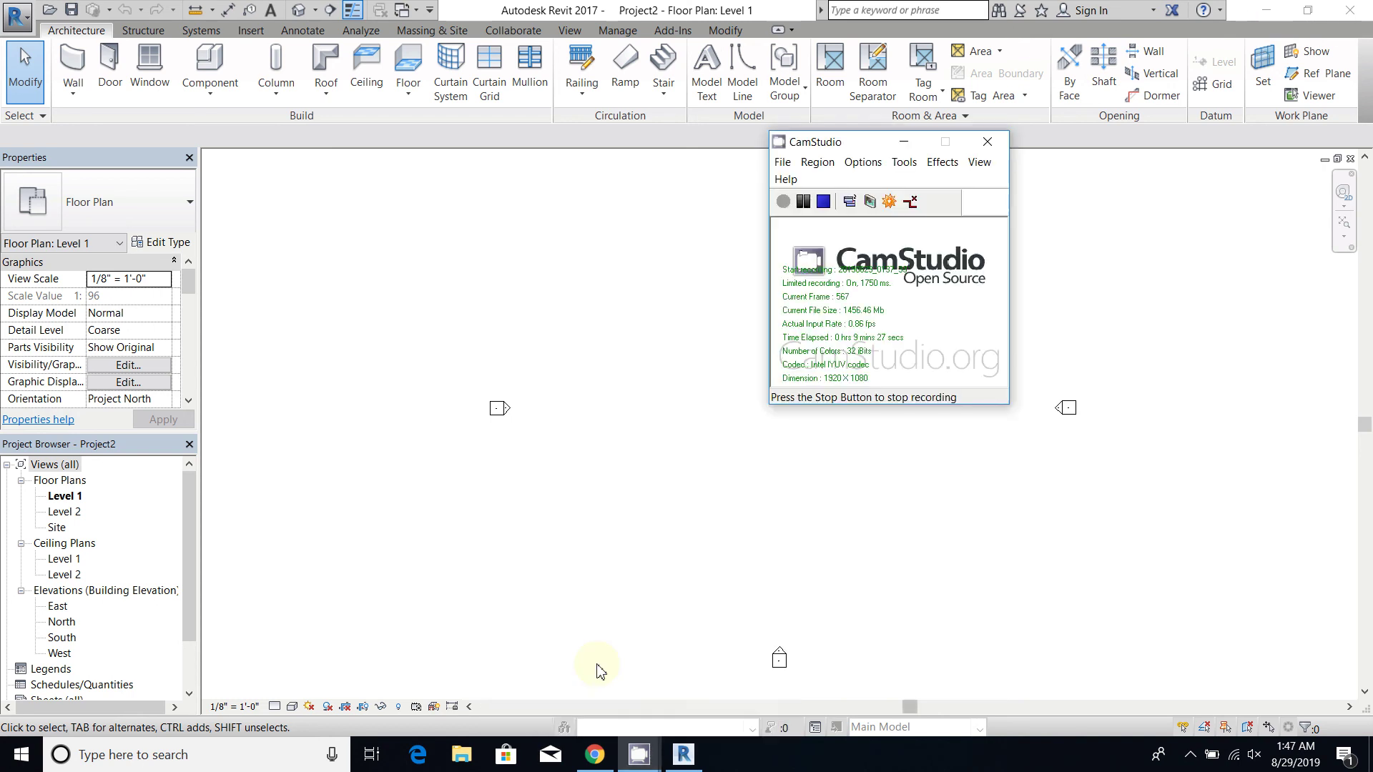